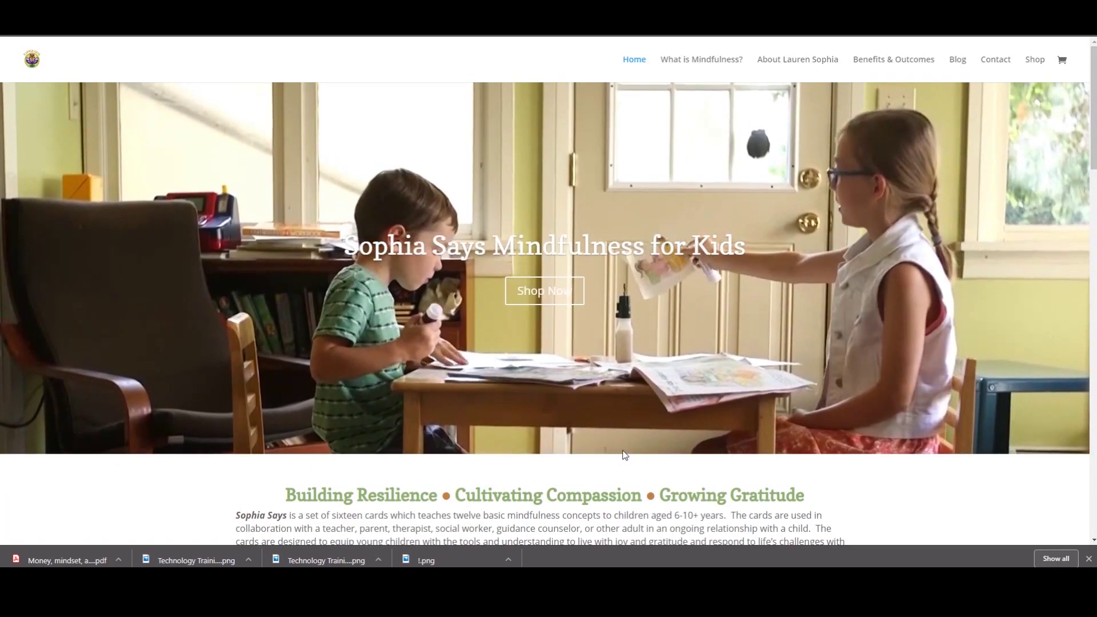
Step: In the Help? email, inspect the empty image box below the sender's signature
scroll(623, 455, down, 8)
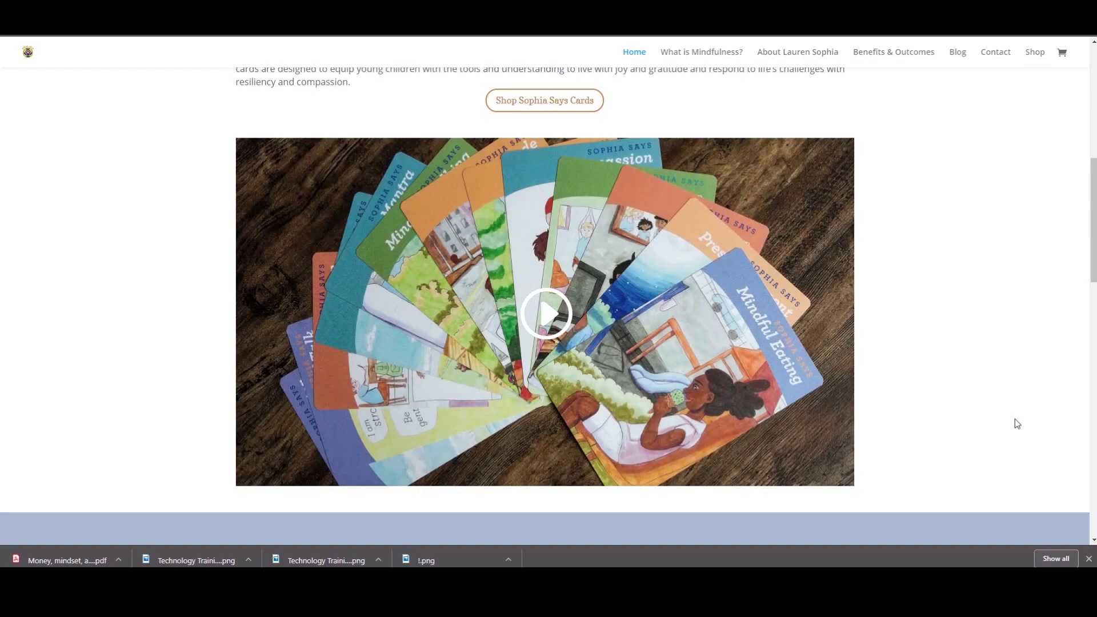
scroll(1015, 420, up, 8)
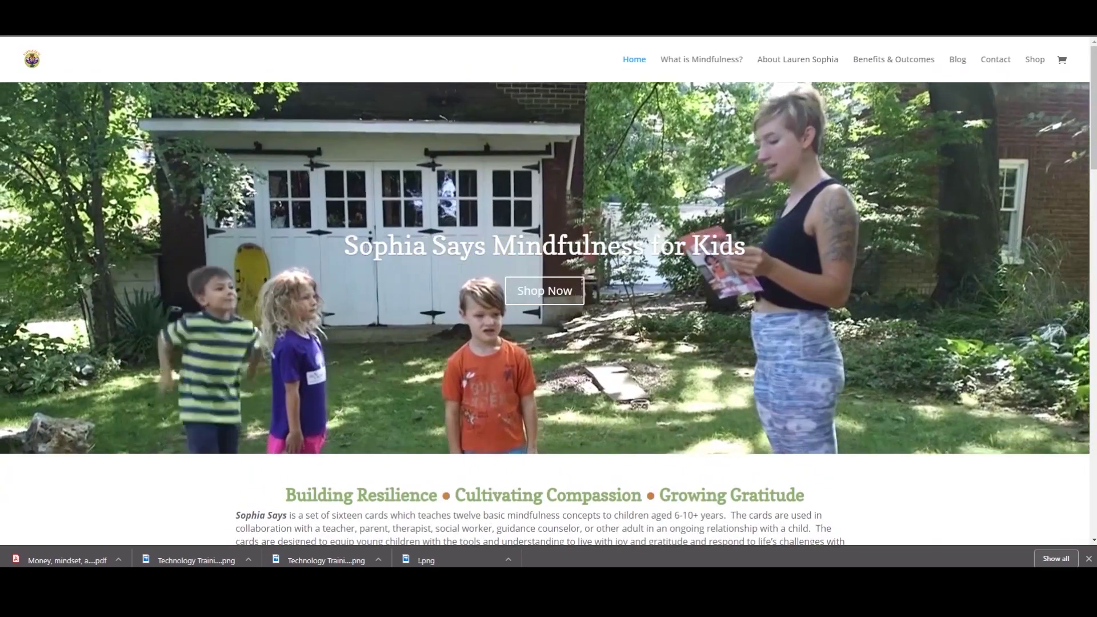
key(ctrl+Tab)
scroll(404, 441, down, 3)
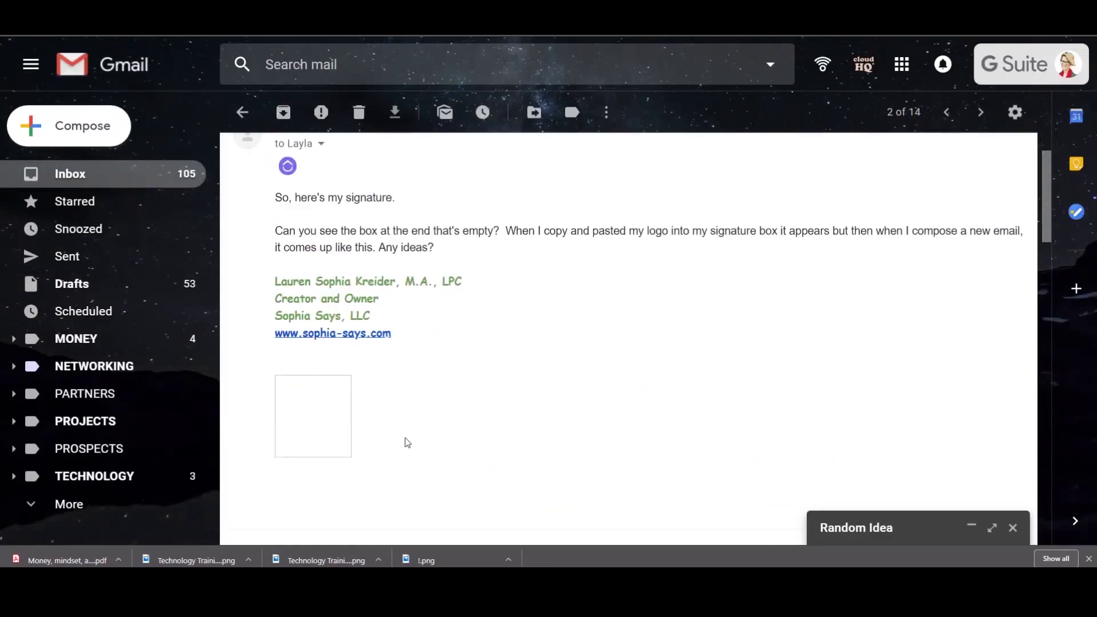
double_click(302, 336)
click(509, 409)
scroll(509, 411, up, 3)
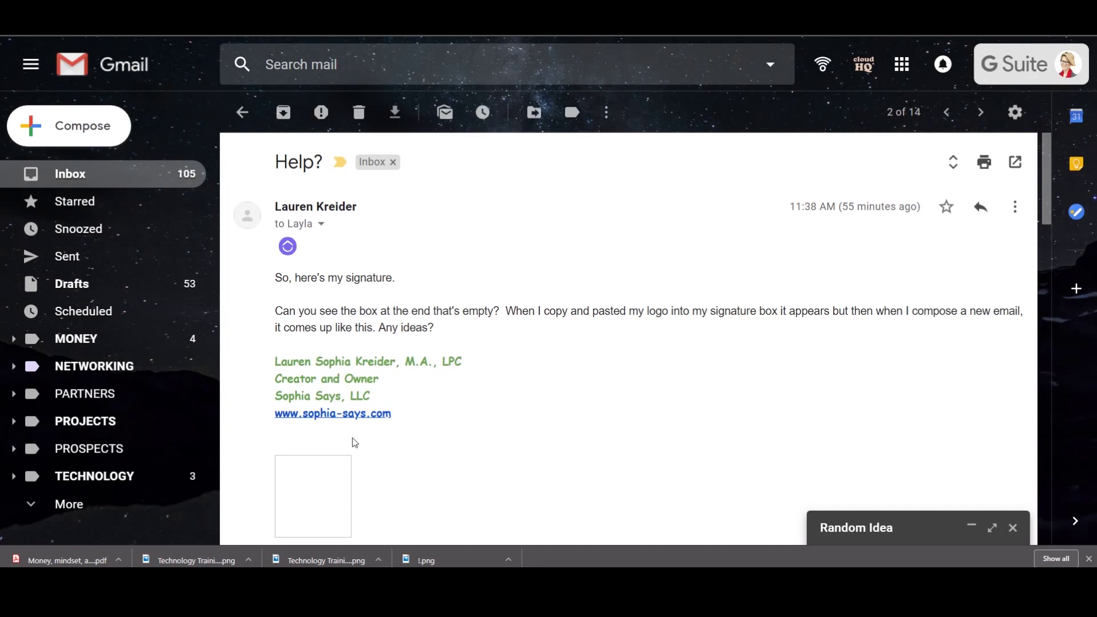
drag(401, 428, 416, 467)
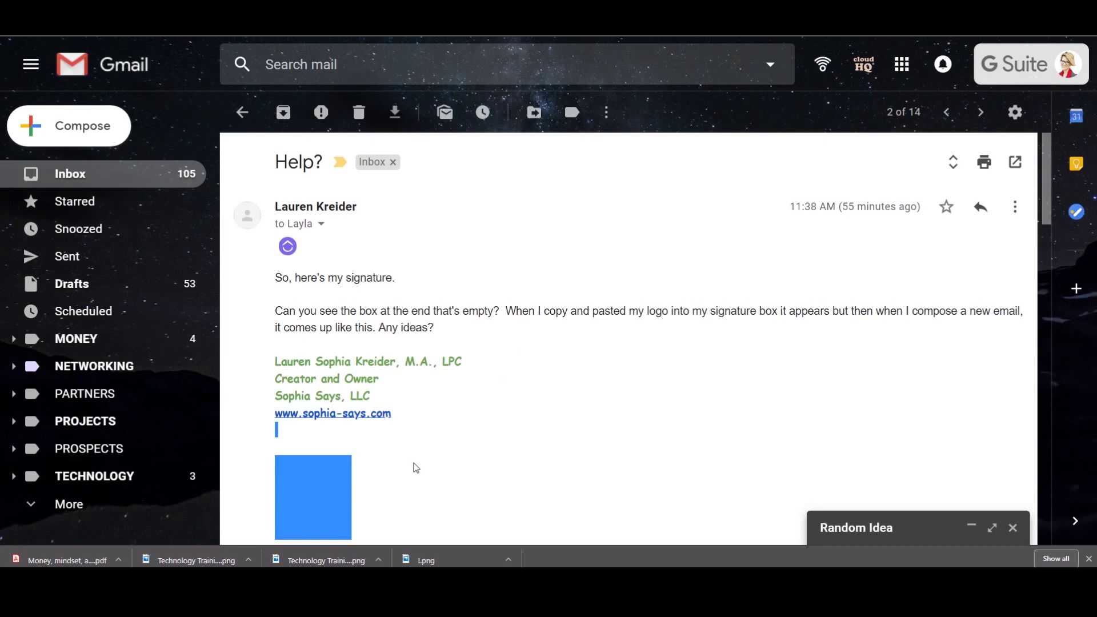
click(359, 441)
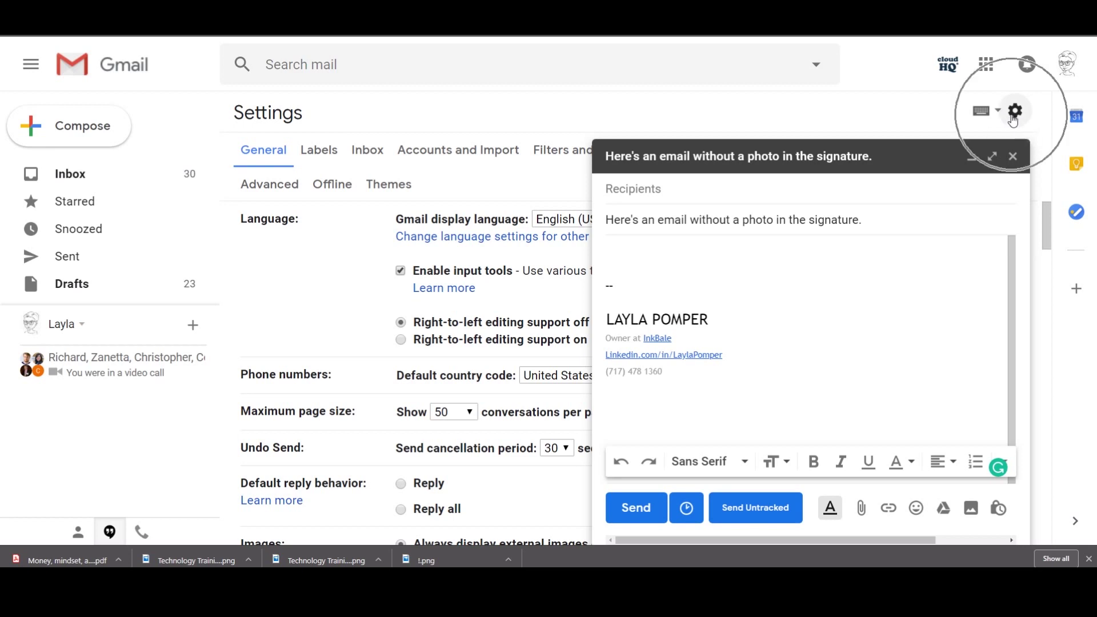
Step: Stay on General settings, minimize the draft, and scroll down to the Signature section
click(266, 122)
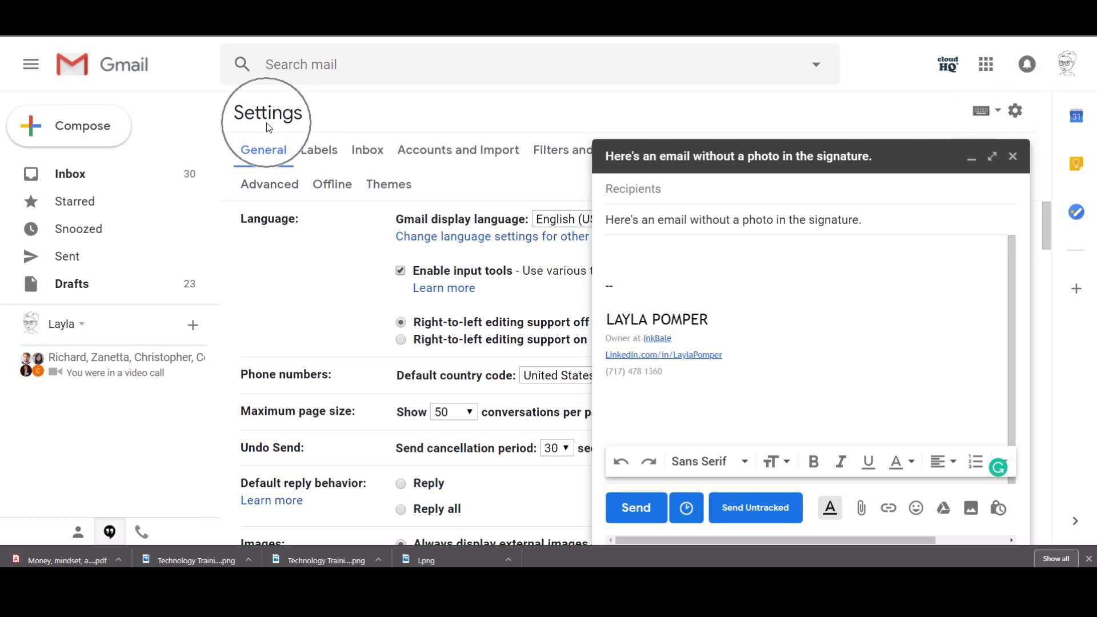
click(260, 161)
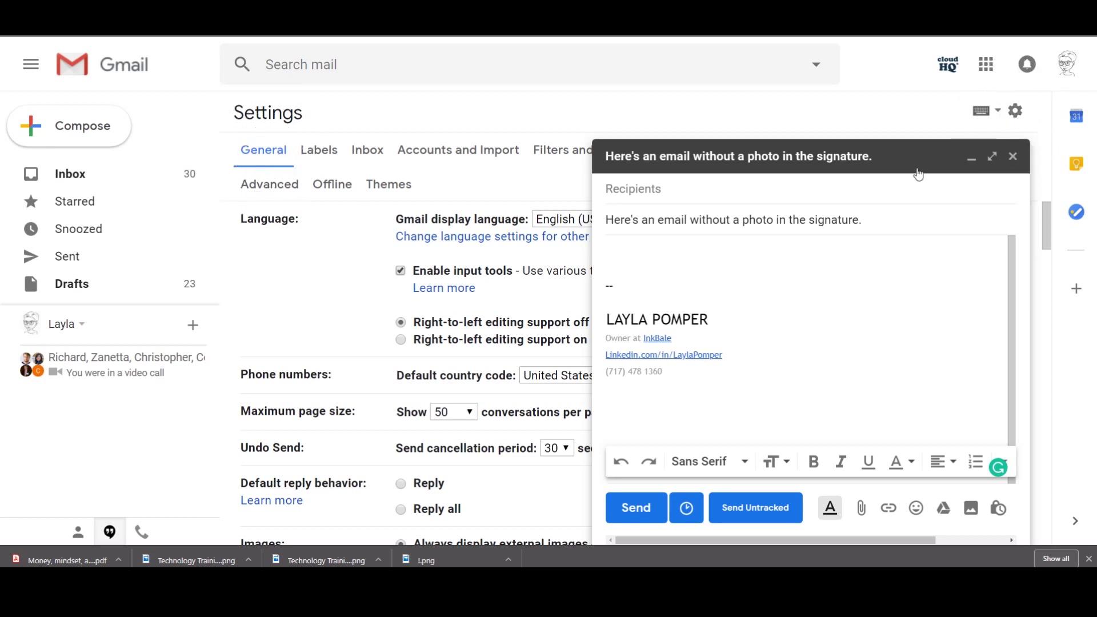
click(918, 174)
scroll(624, 313, down, 5)
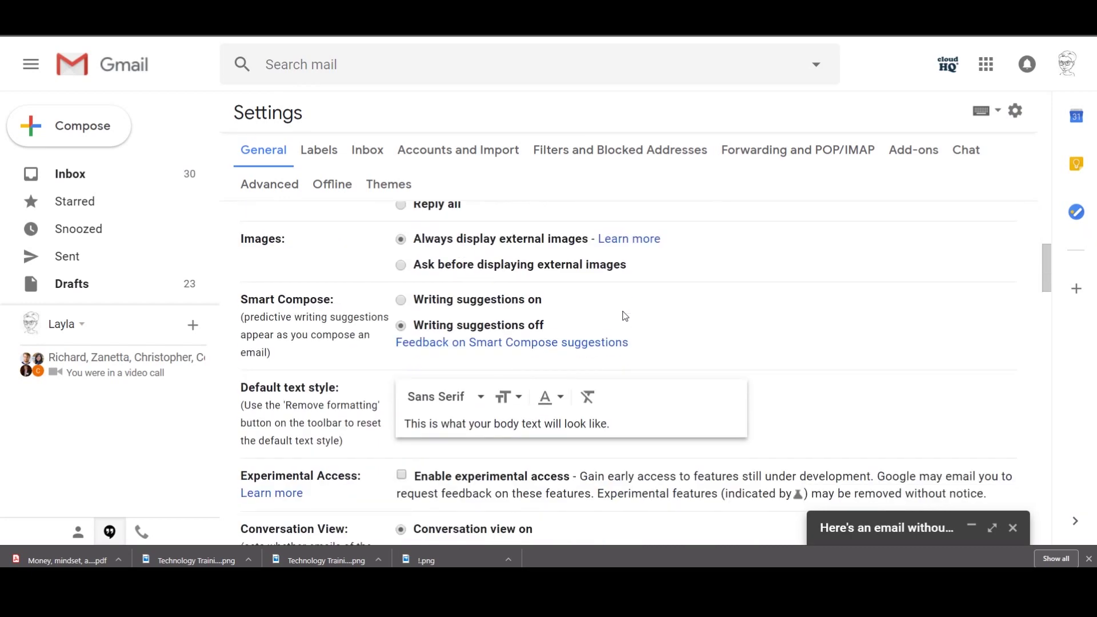
scroll(624, 316, down, 15)
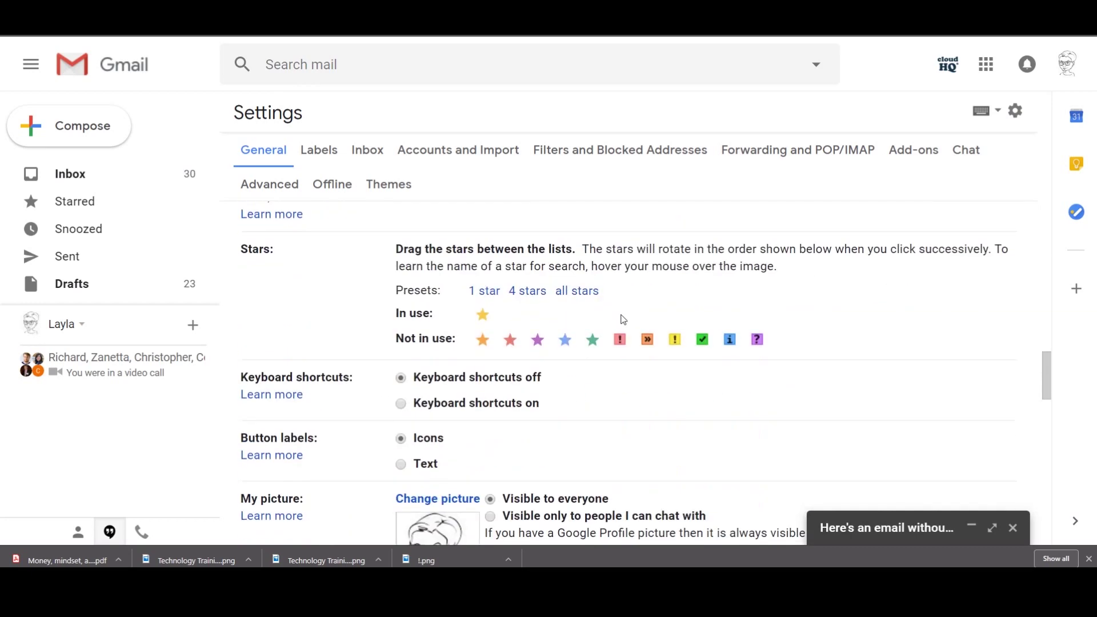
scroll(623, 319, down, 8)
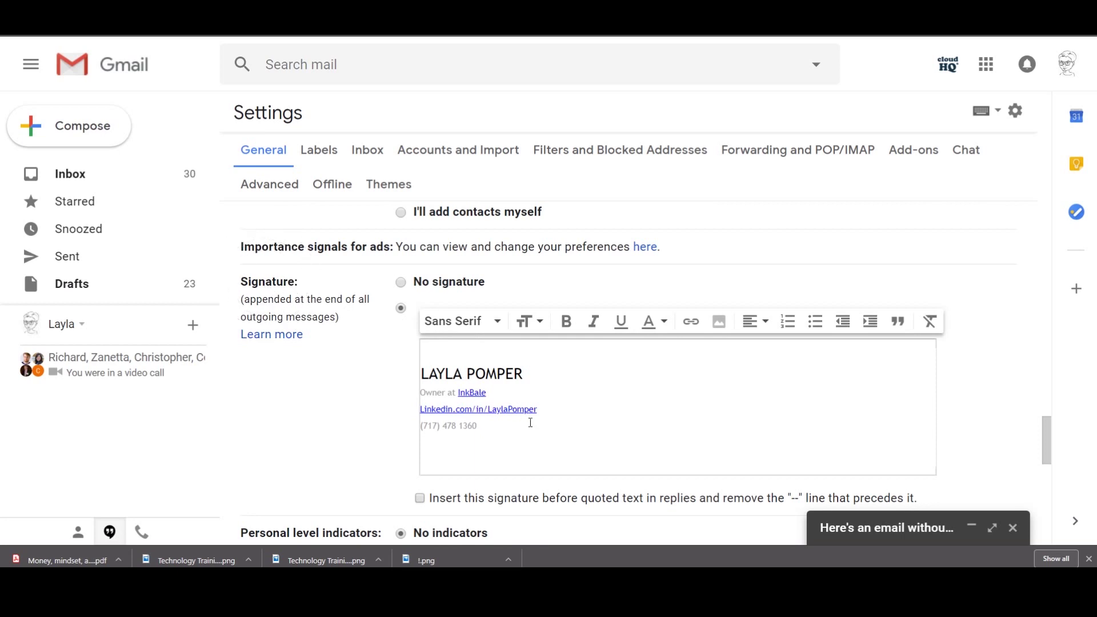
Step: Put the caret on the signature's empty top line and open the Add an image URL field
click(530, 423)
key(ctrl+a)
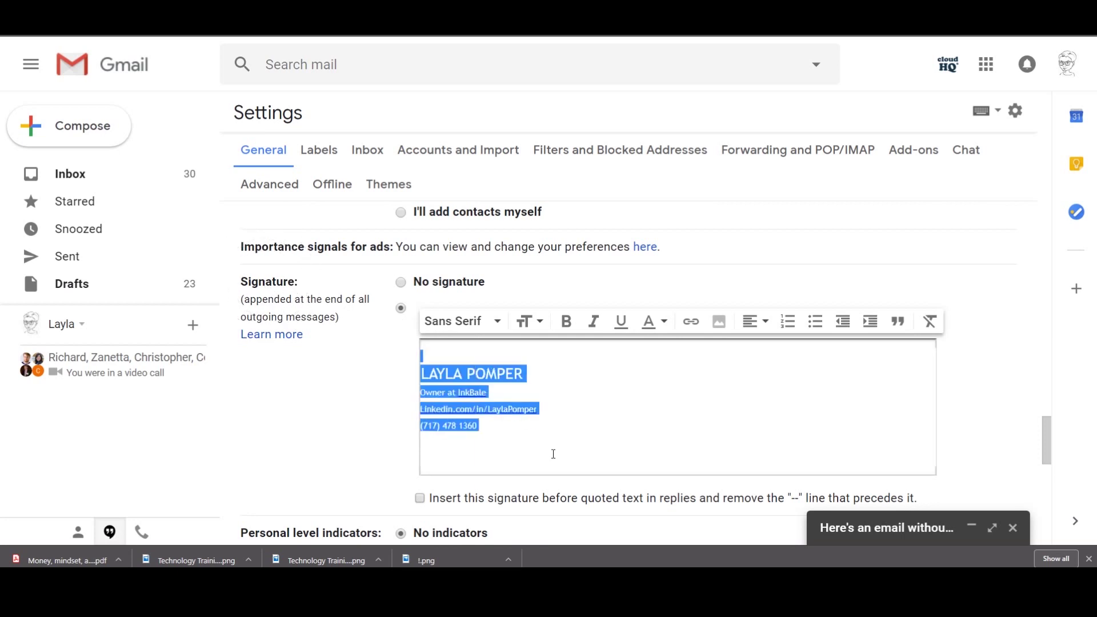
click(548, 451)
click(467, 351)
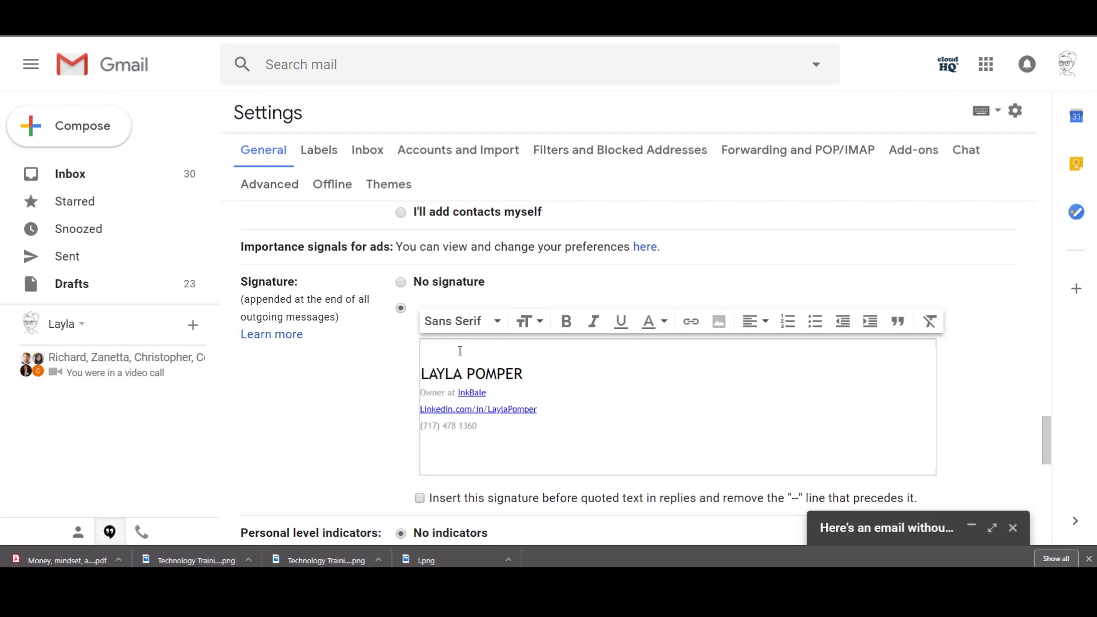
click(721, 322)
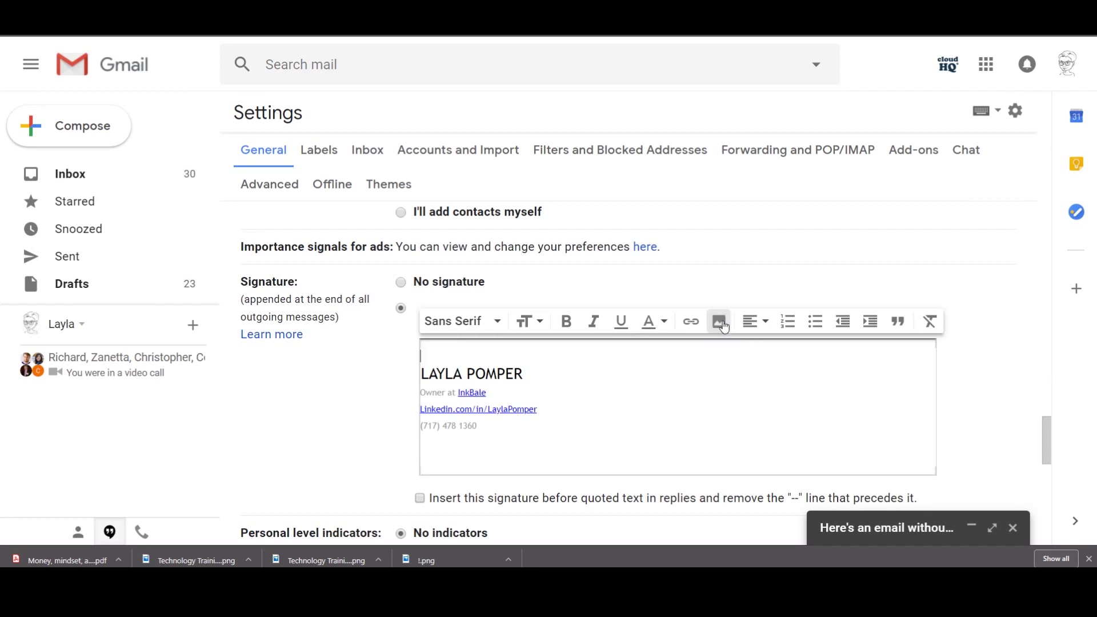
click(402, 190)
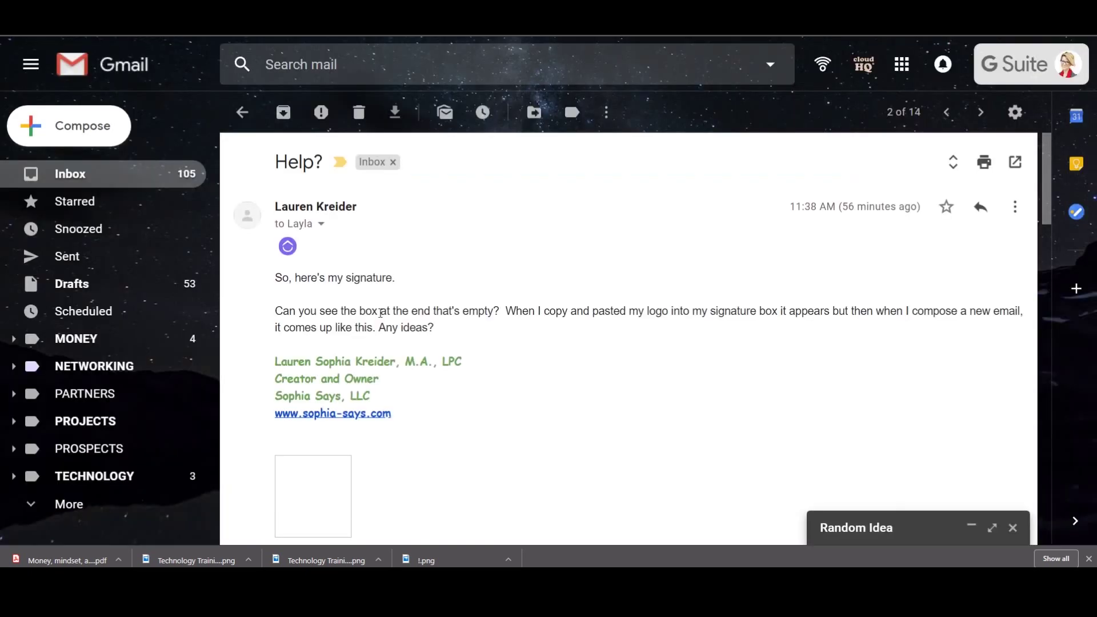
Step: Highlight the empty image box in the Help? message
drag(370, 473, 296, 446)
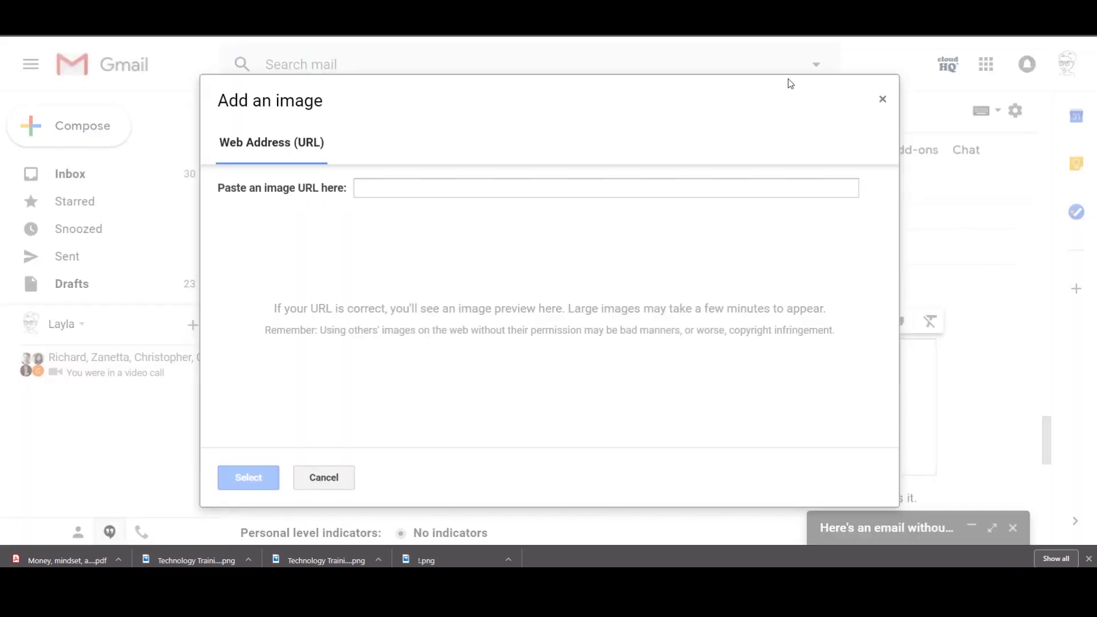
Step: Close the image dialog, reopen the draft, and address it to the suggested test contact
click(883, 99)
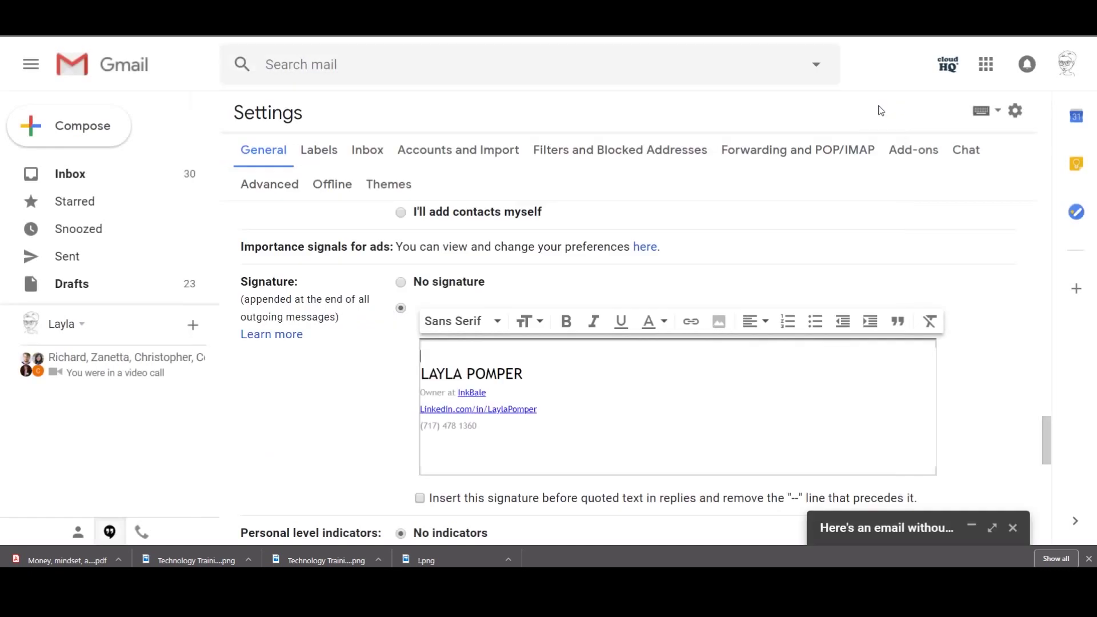
click(840, 537)
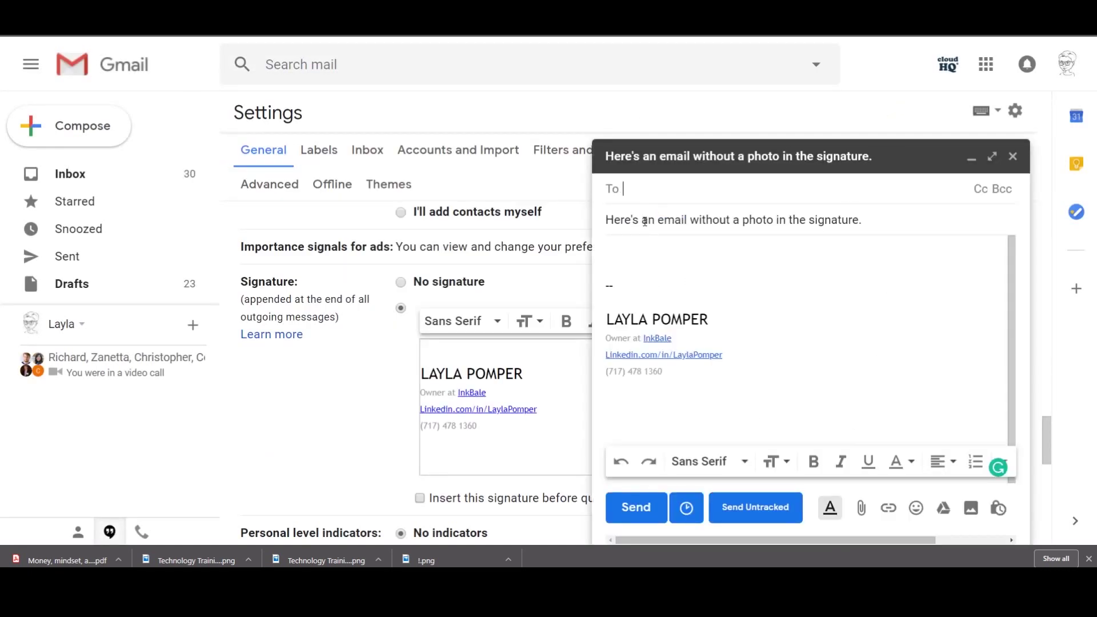
text(layla)
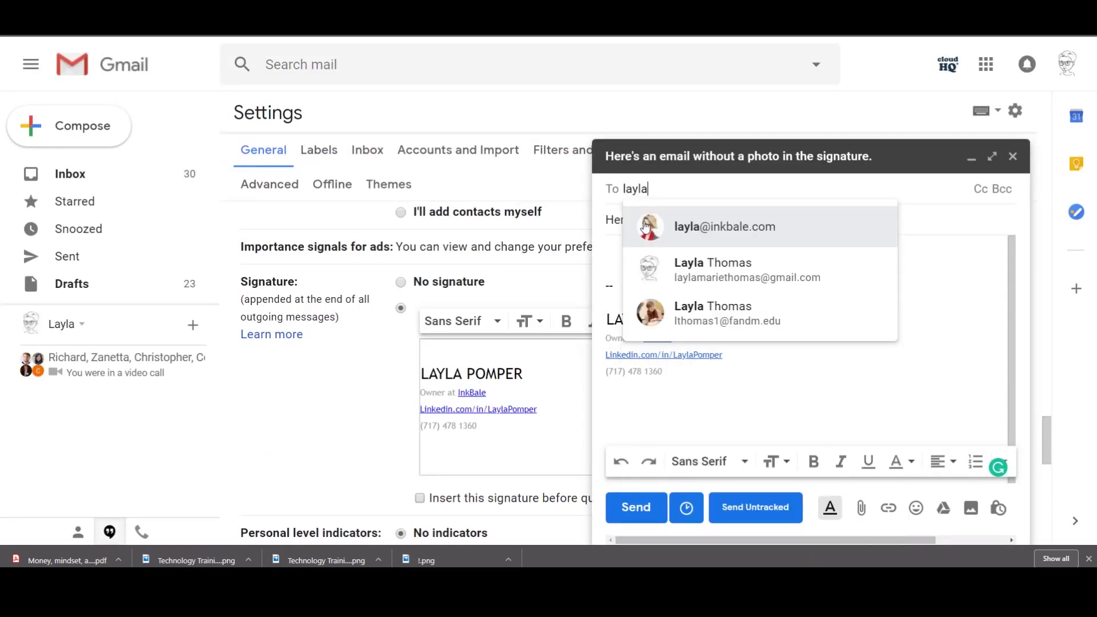
click(686, 263)
click(882, 289)
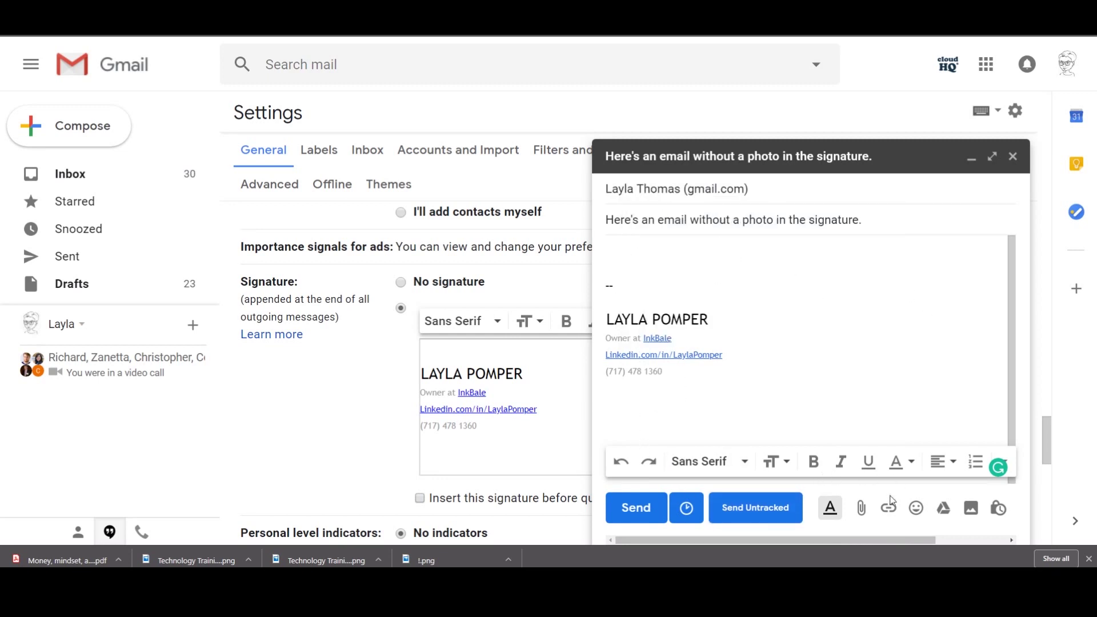
Step: Insert the February 14, 2018 sketched portrait into the draft and resize it to Small
click(971, 508)
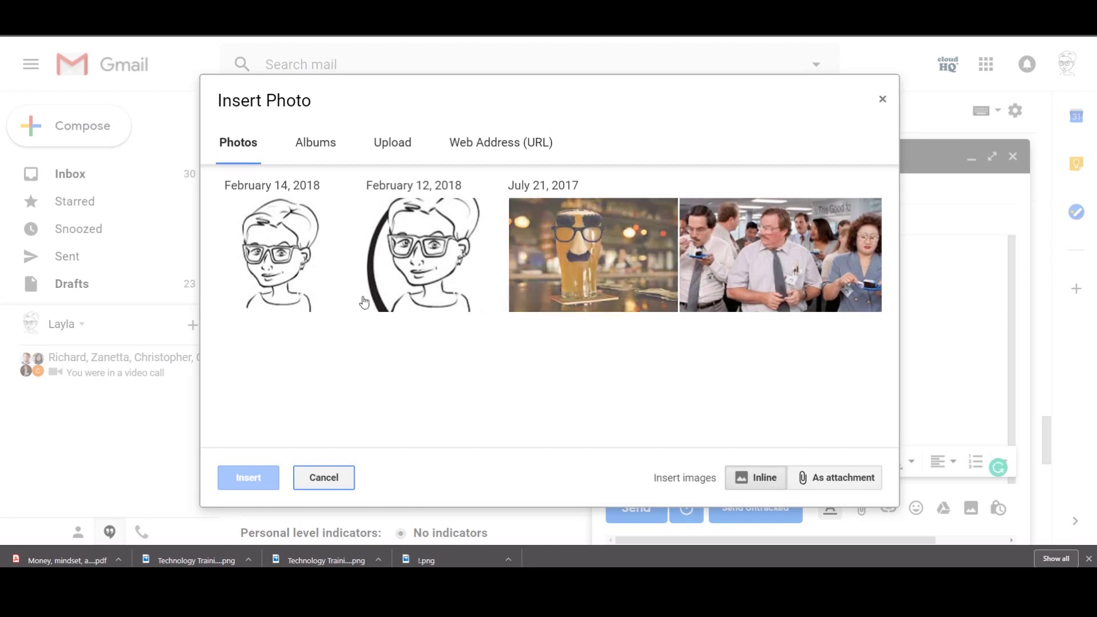
click(283, 257)
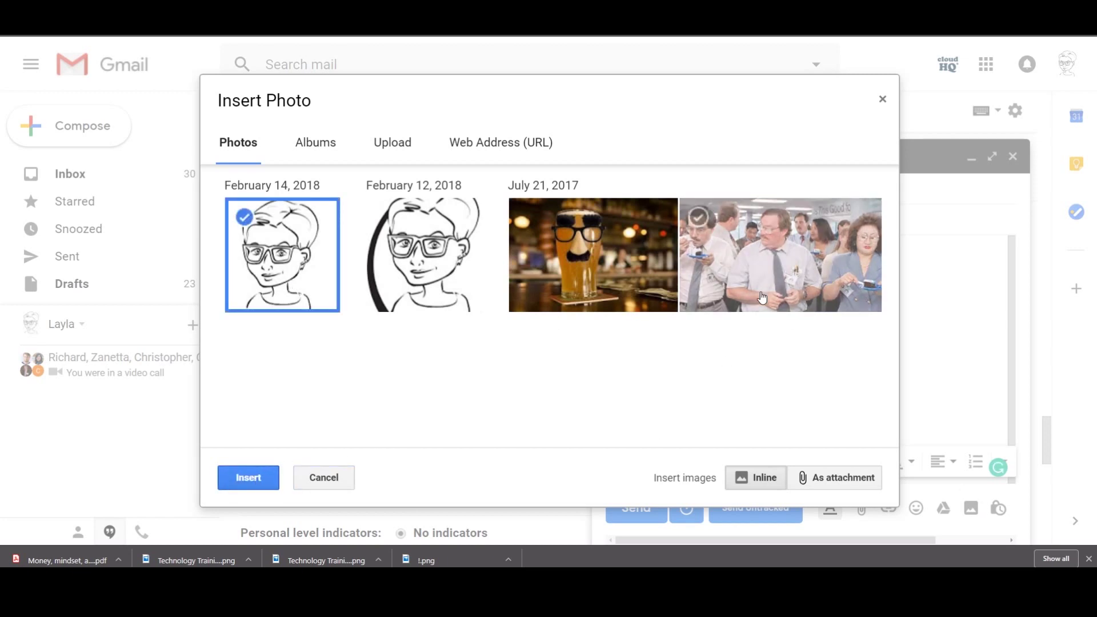
click(249, 478)
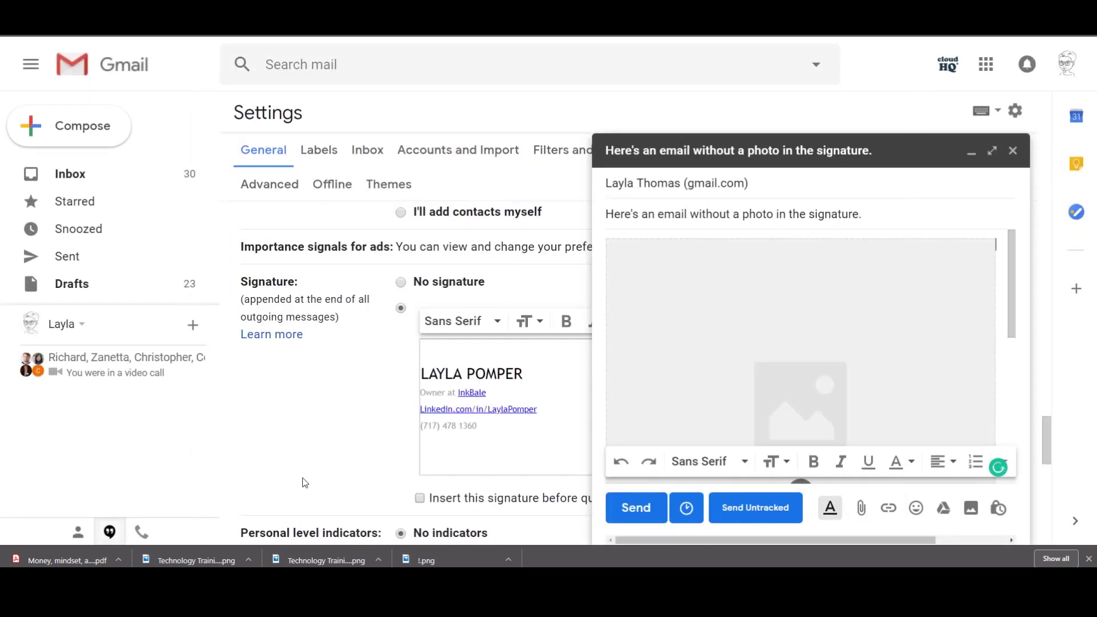
scroll(726, 370, down, 5)
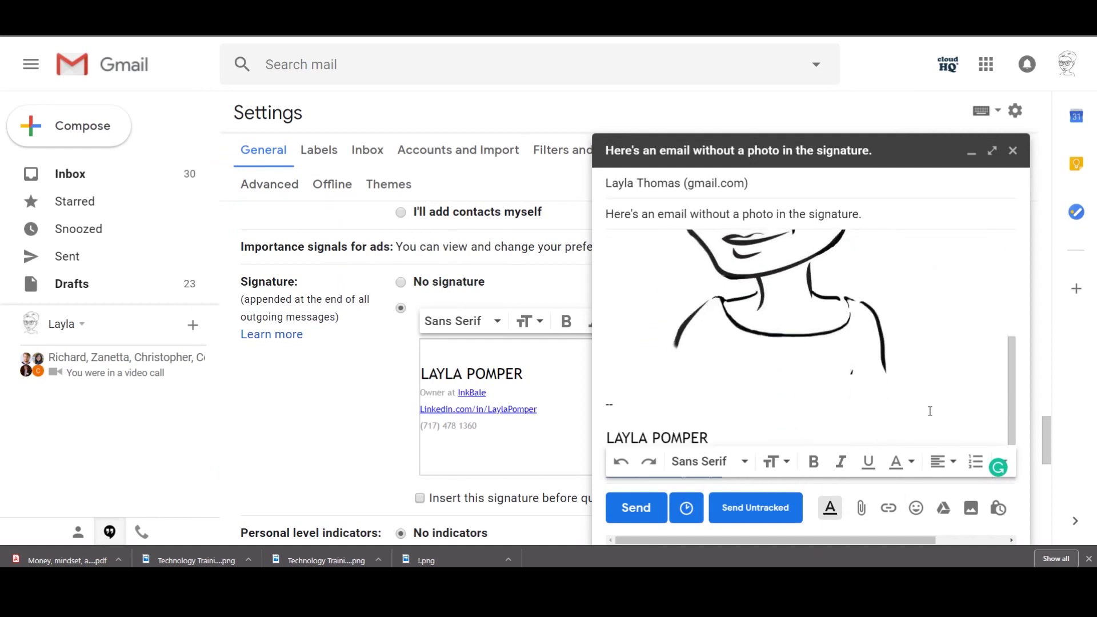
click(913, 260)
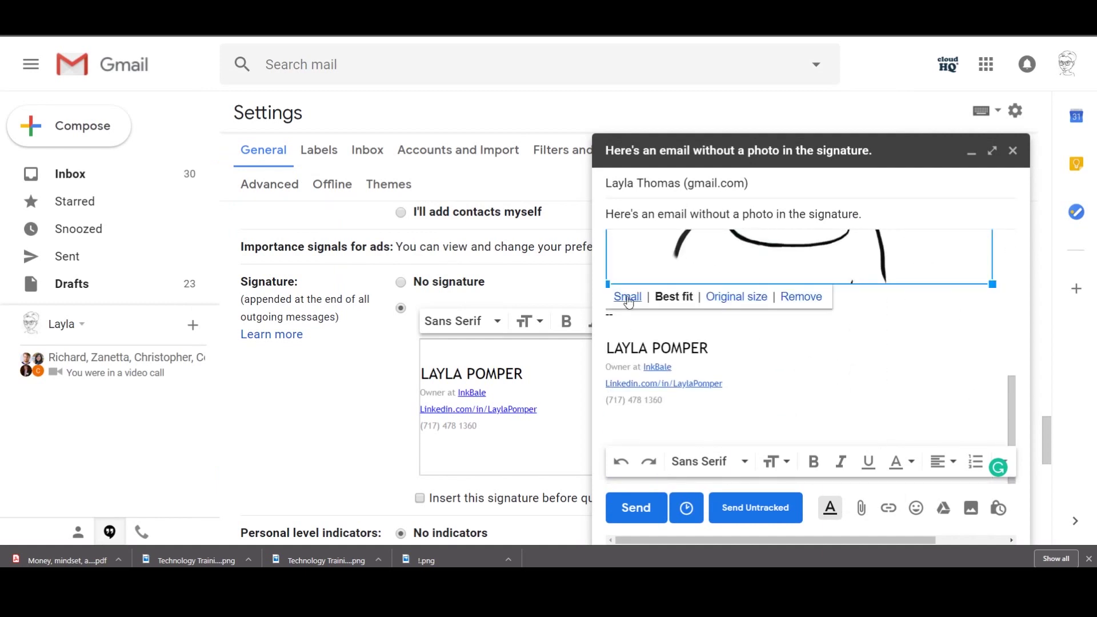
click(628, 297)
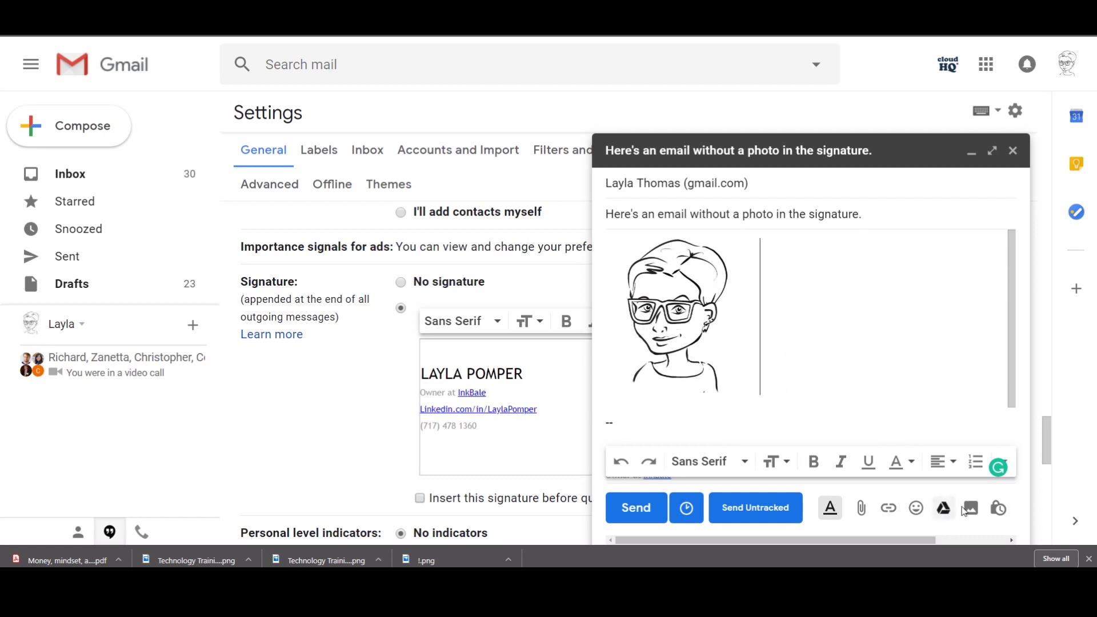
click(971, 510)
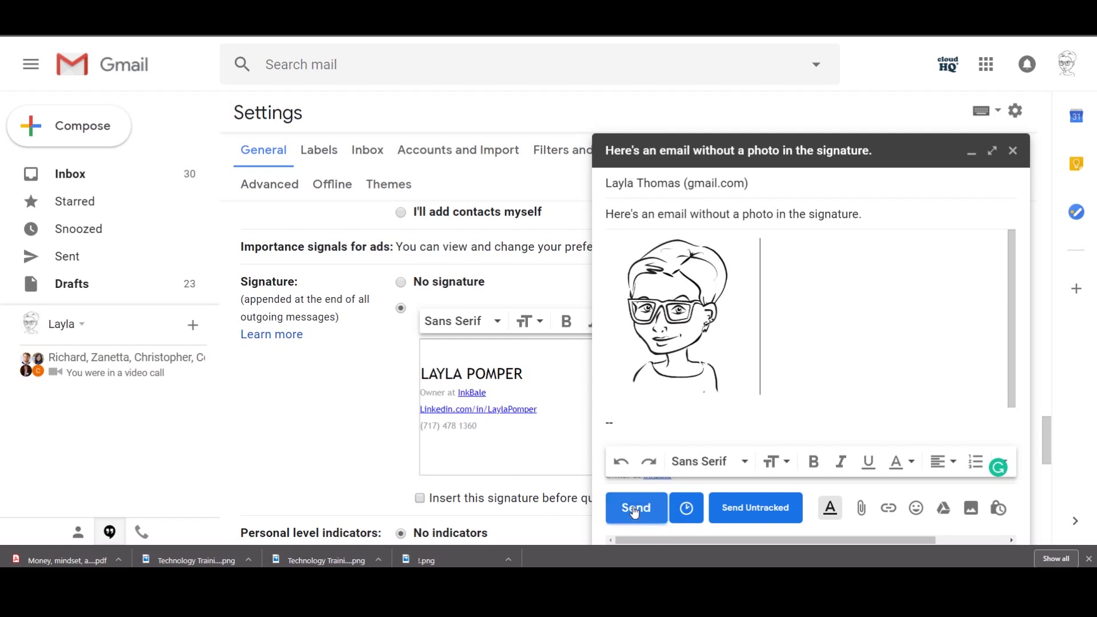
Step: Send the test email and open the sent message from the confirmation toast
click(634, 508)
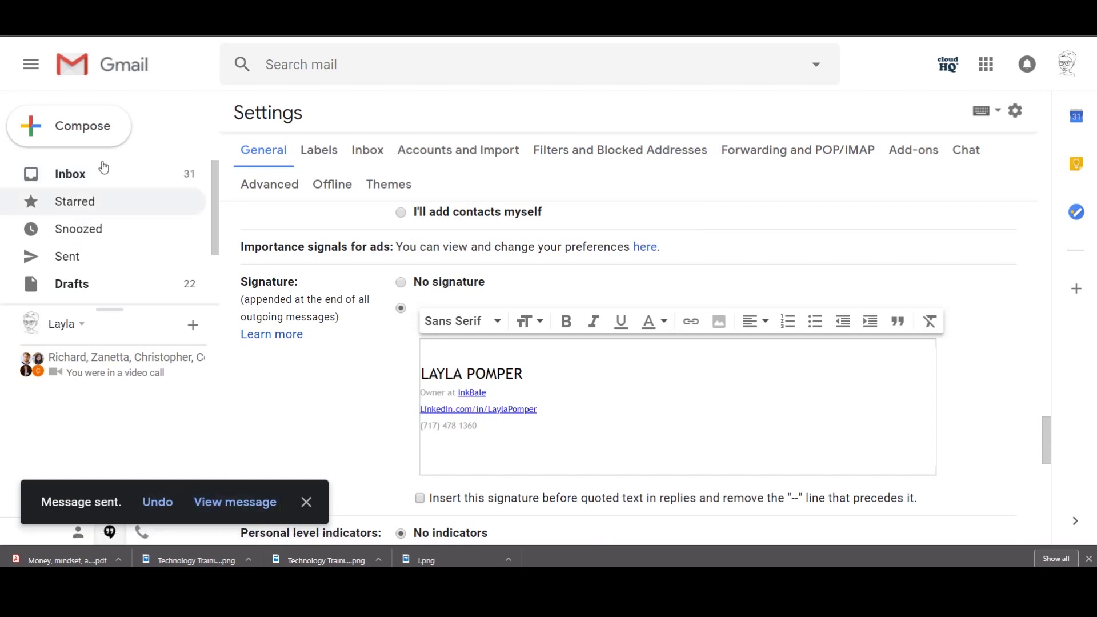
click(235, 502)
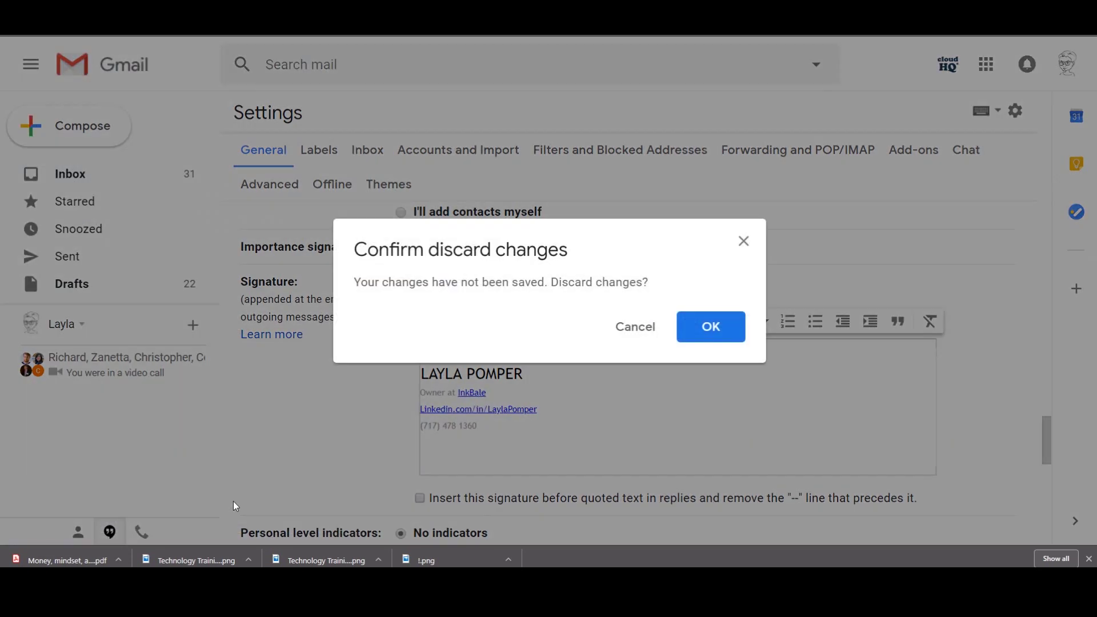
Step: Discard the unsaved settings changes and select the portrait in the sent email's signature
click(706, 338)
scroll(642, 392, down, 2)
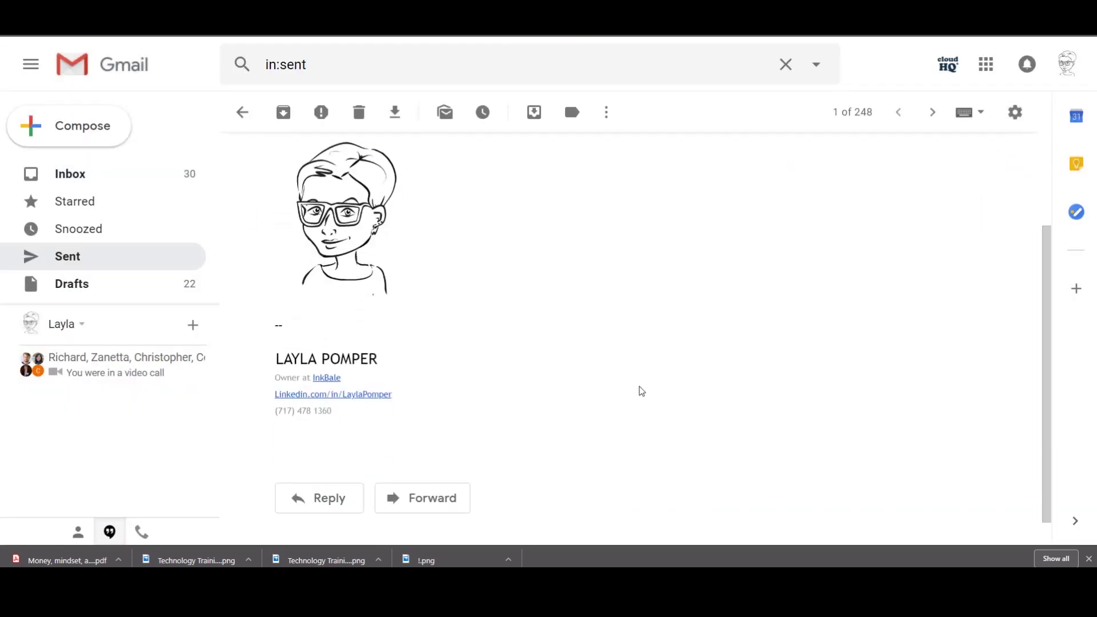
scroll(501, 398, up, 2)
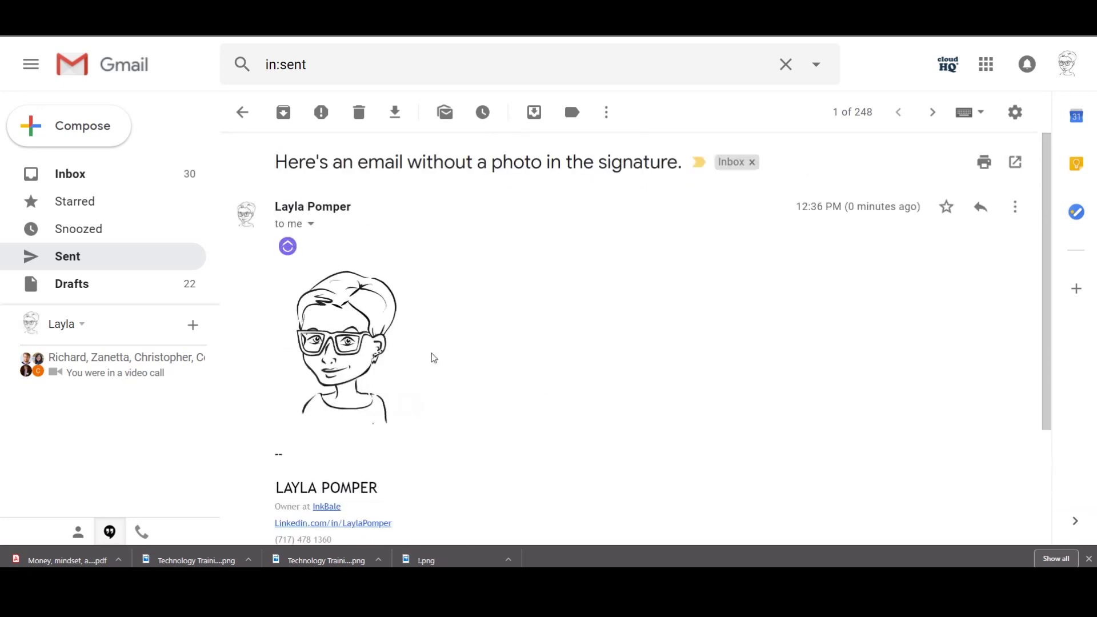
double_click(325, 345)
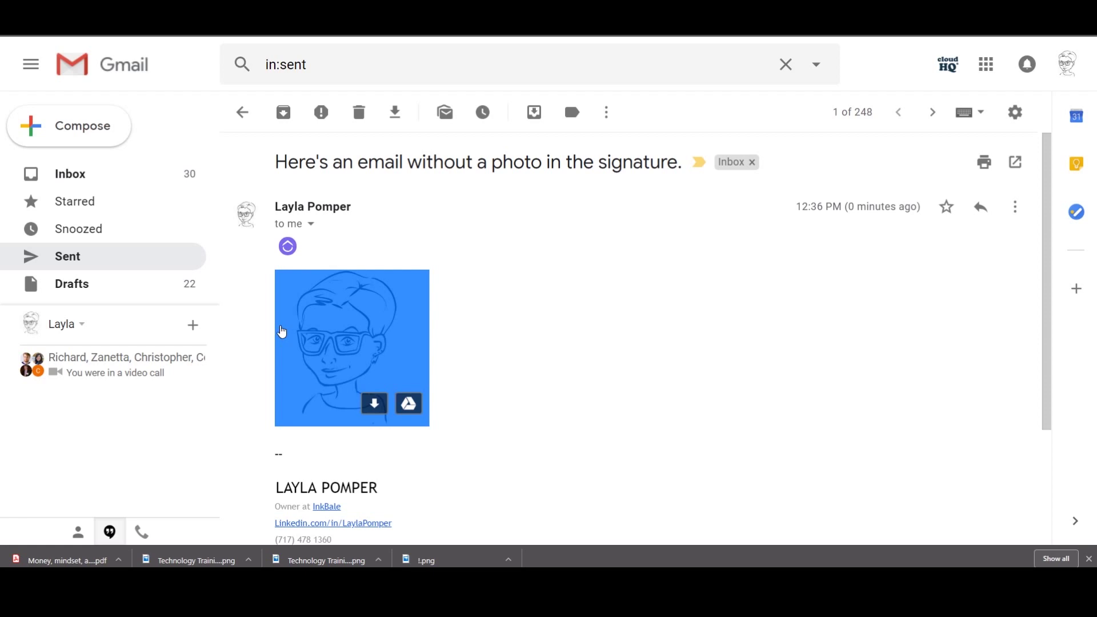
scroll(629, 257, down, 1)
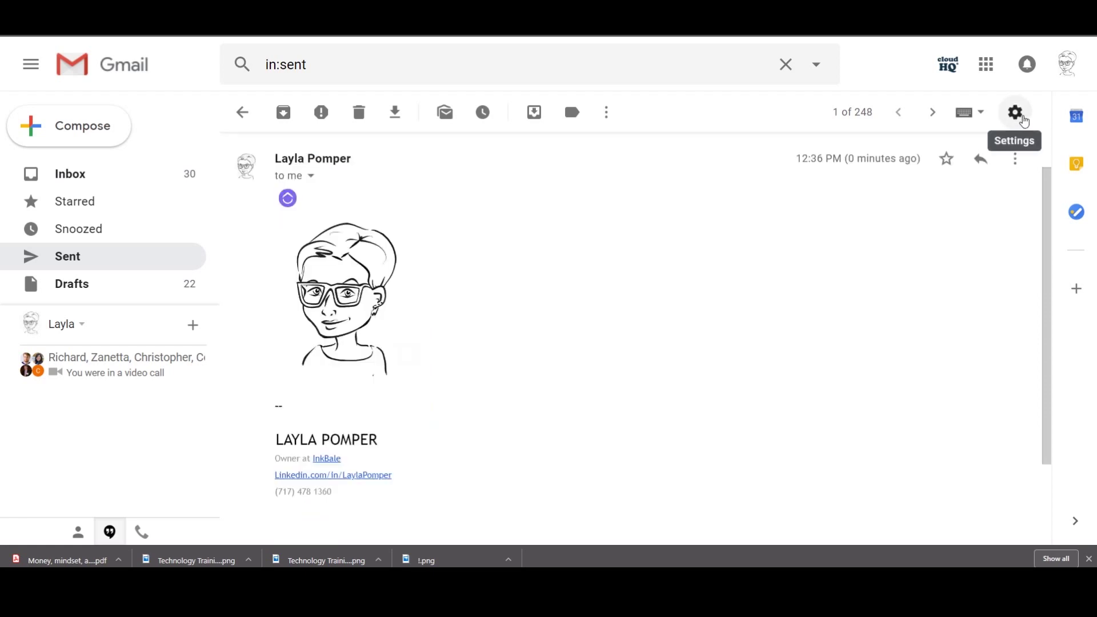
Step: Open Settings from the gear menu and place the caret at the top of the signature
click(1024, 122)
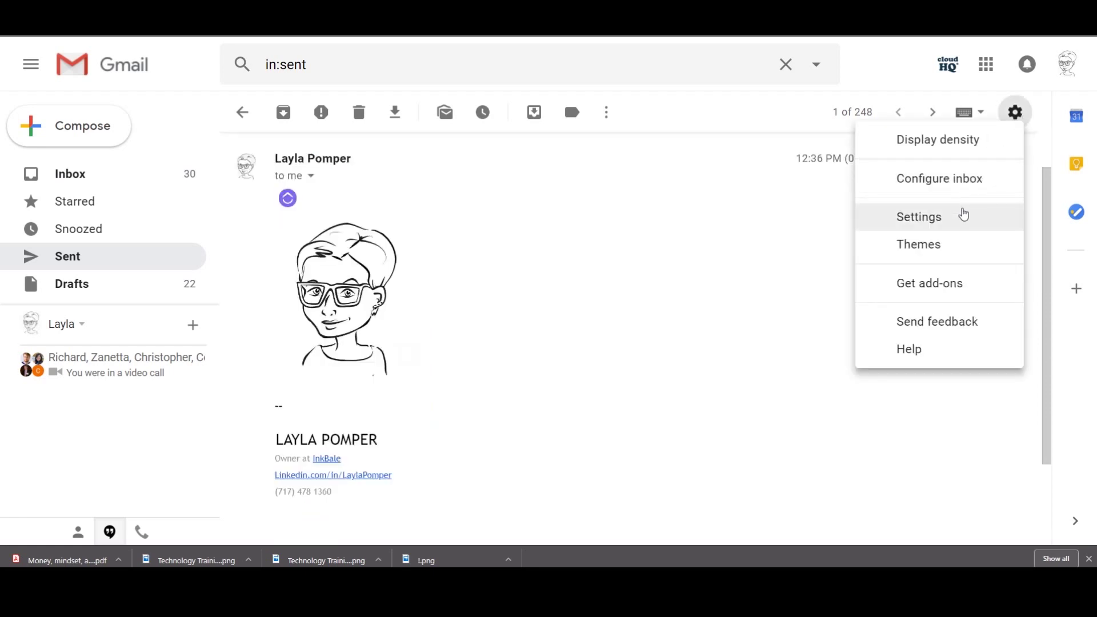
click(964, 215)
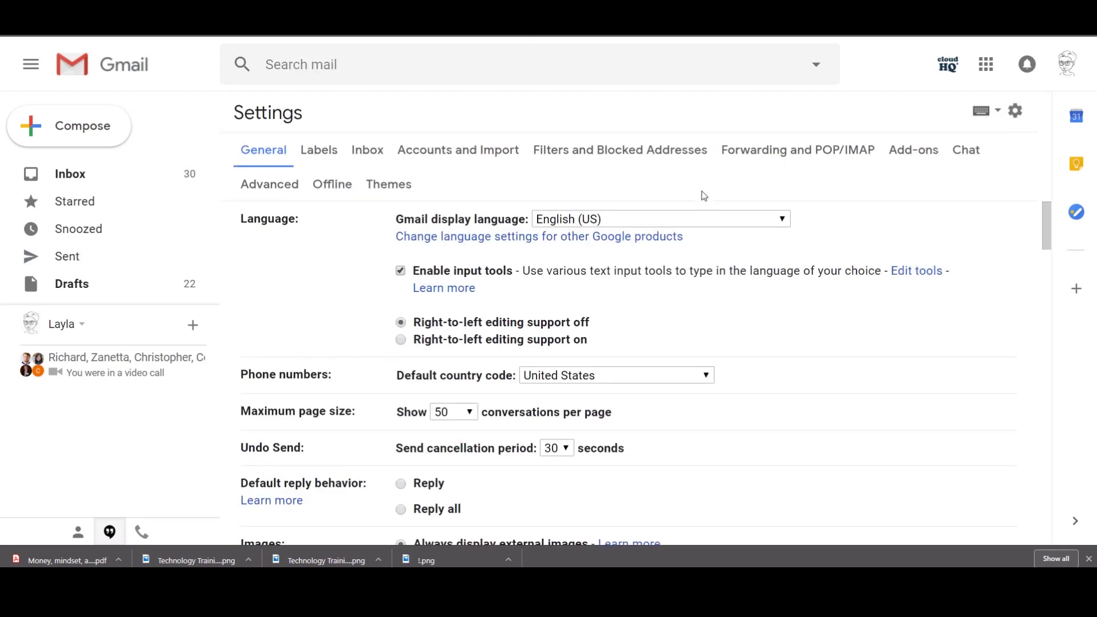
drag(1047, 241, 1067, 458)
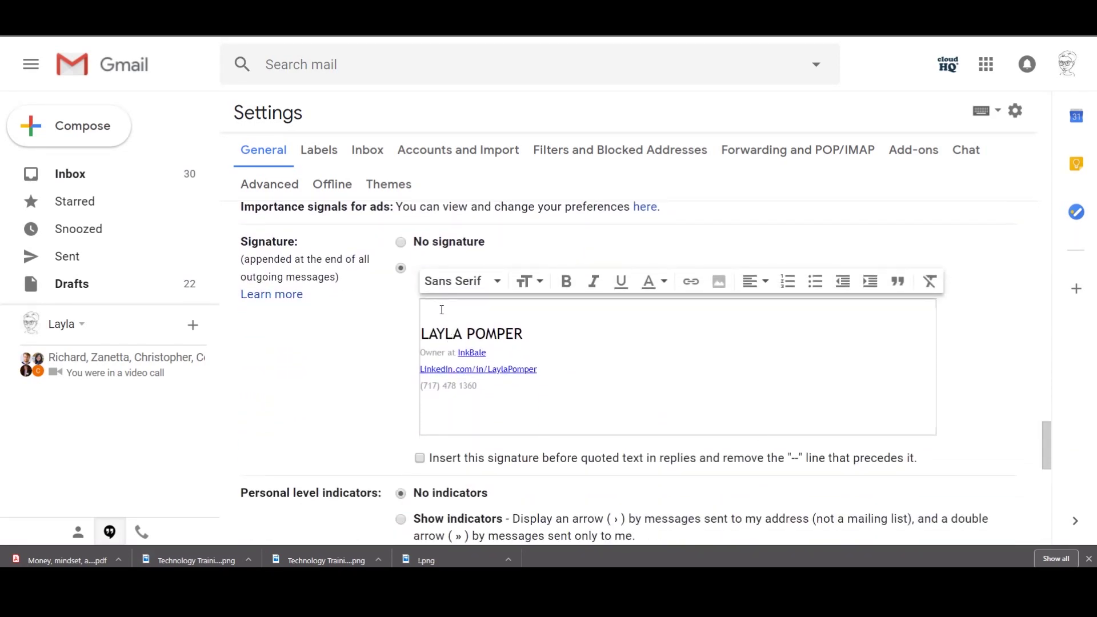
click(442, 310)
Step: Paste the sketched portrait at the top of the signature above the name and resize it to Small
right_click(443, 315)
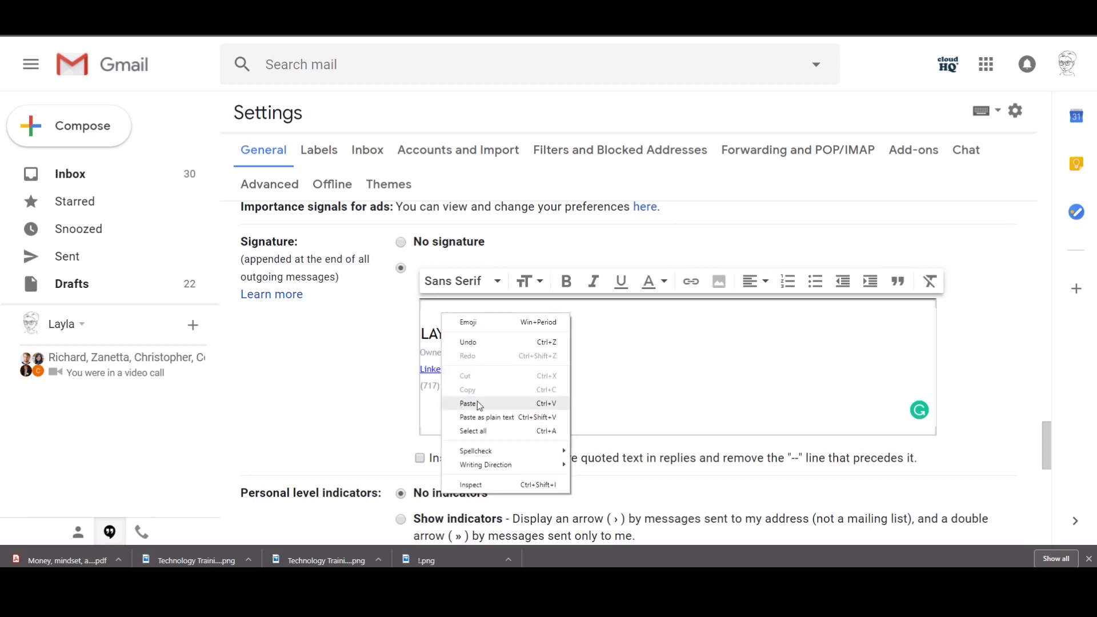
click(549, 407)
click(503, 414)
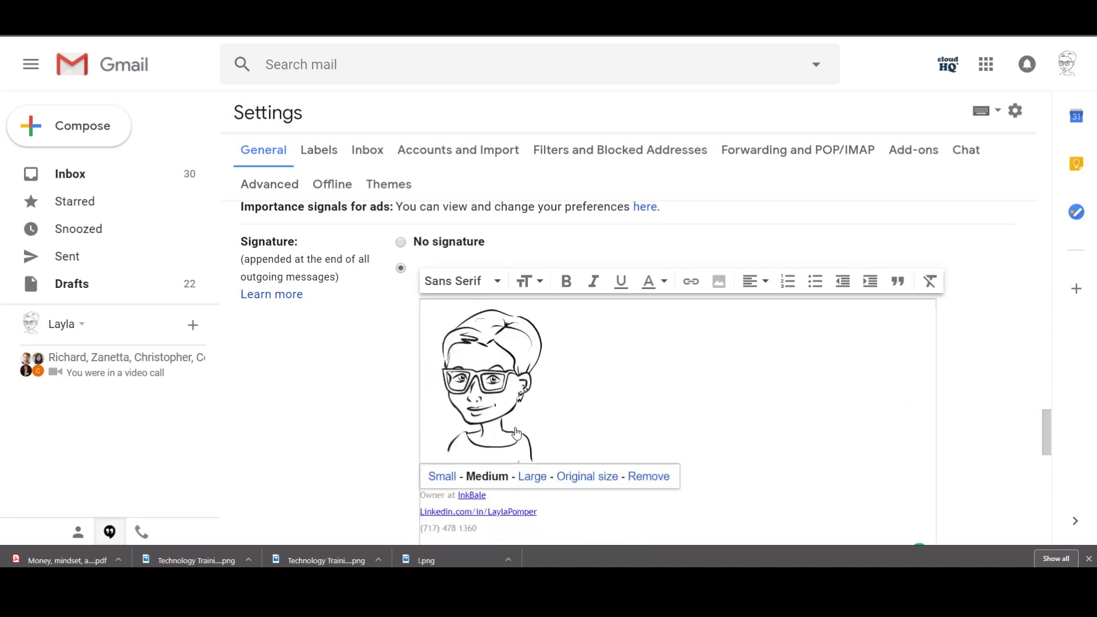
click(436, 478)
click(485, 386)
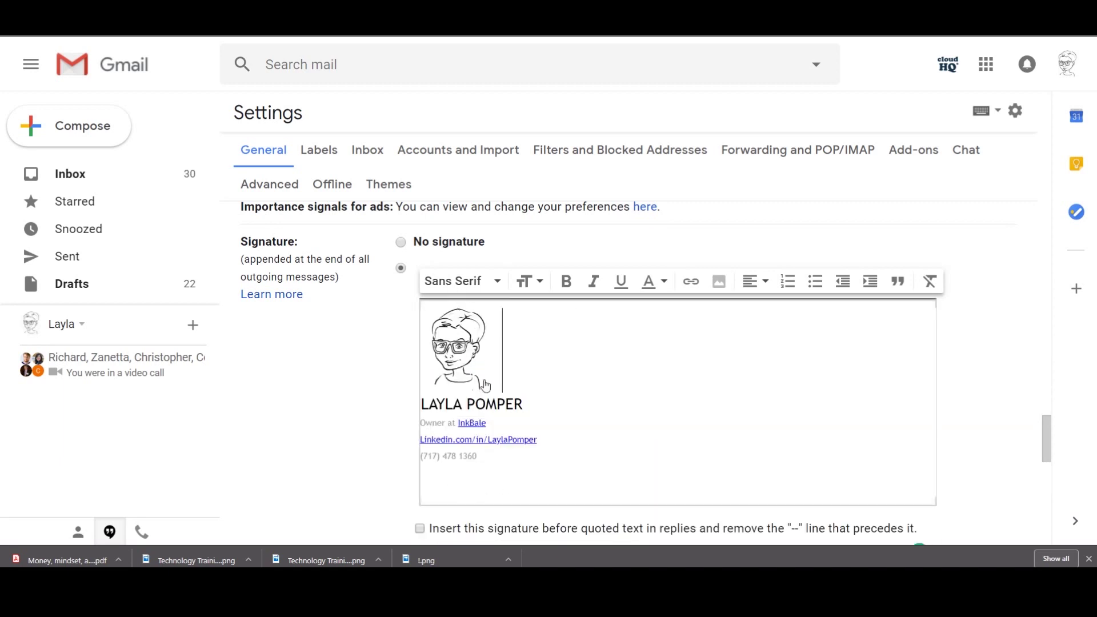
click(486, 387)
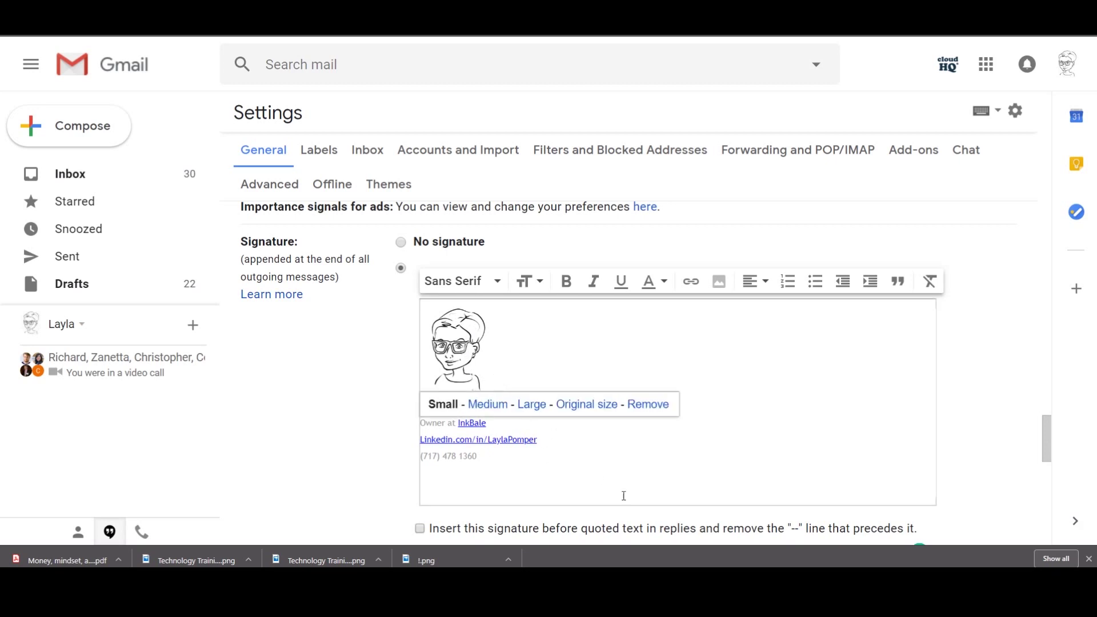
click(527, 354)
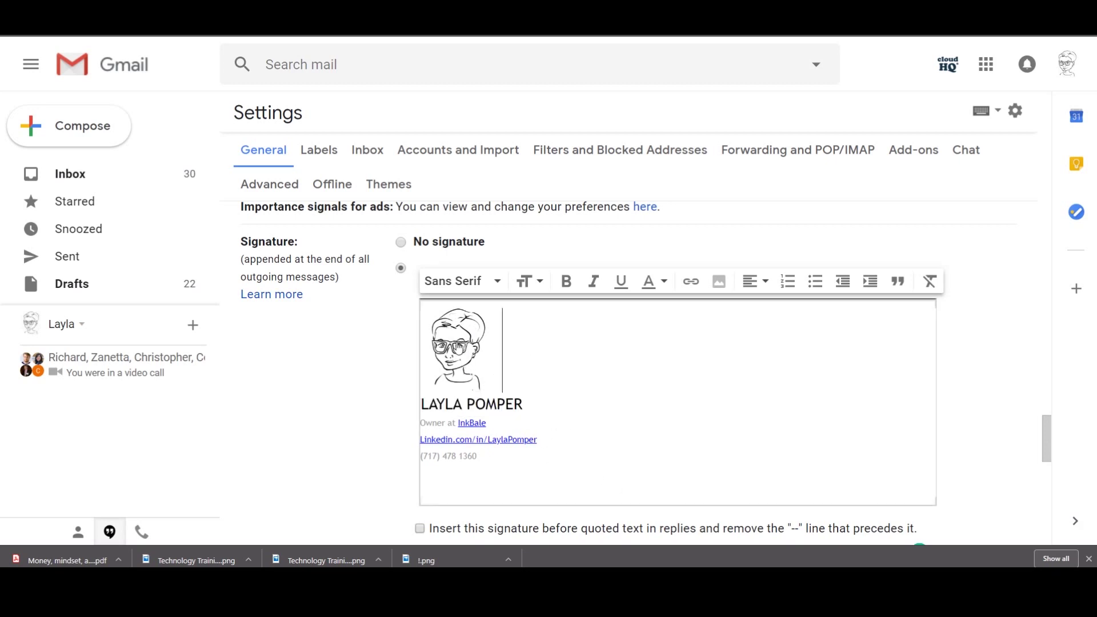
scroll(589, 406, down, 8)
scroll(588, 406, up, 8)
Step: Zoom the page out twice and save the General settings with the portrait signature
key(ctrl+minus)
key(ctrl+minus)
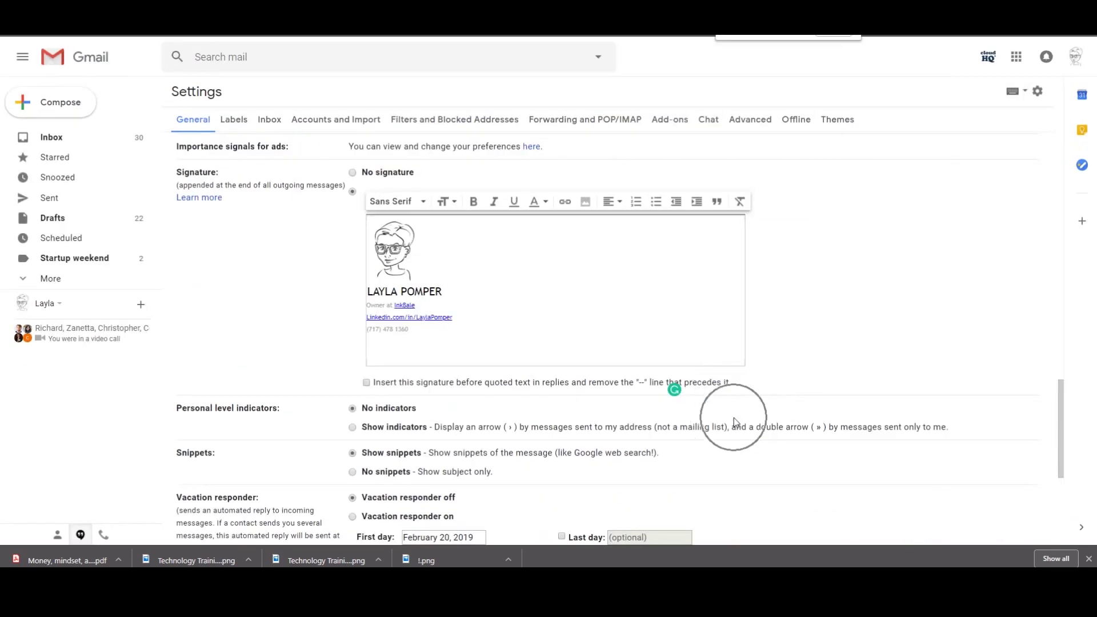
key(ctrl+minus)
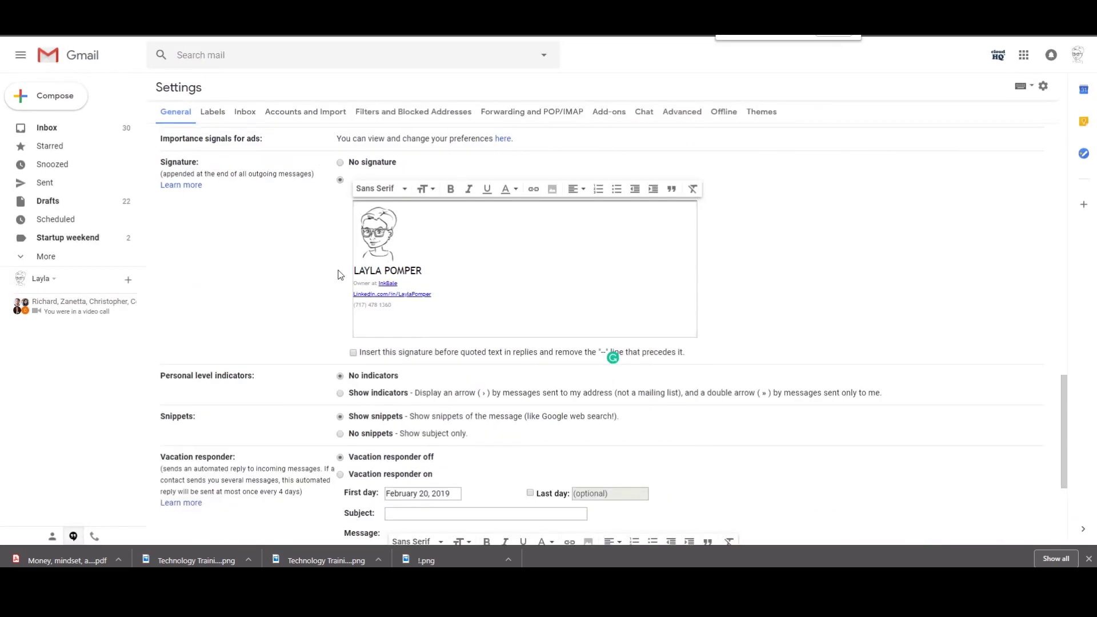
click(171, 111)
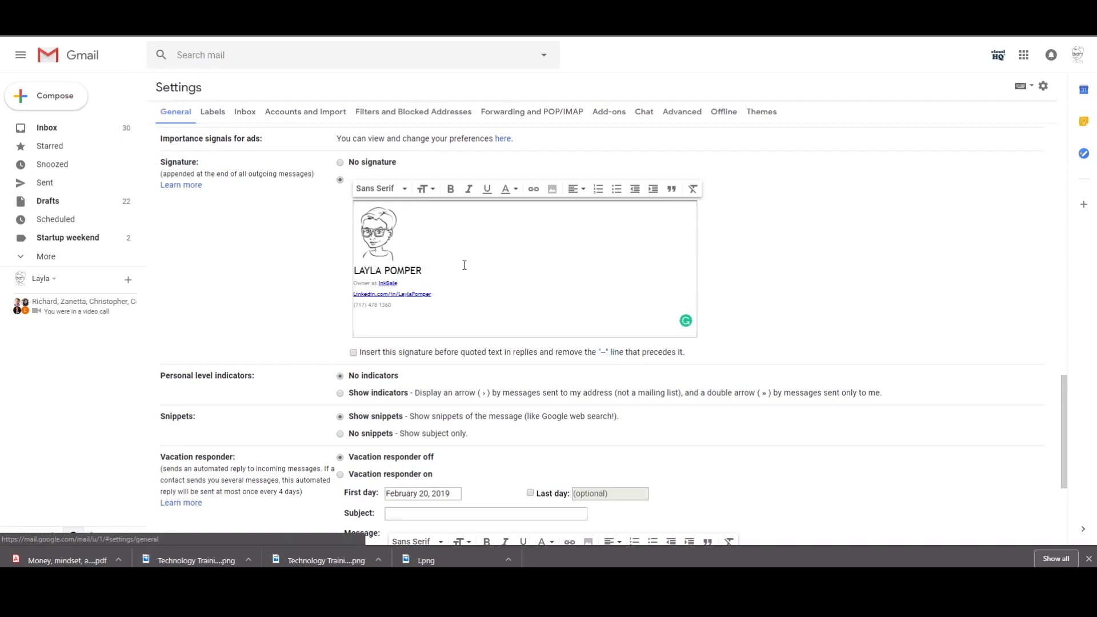
click(170, 157)
scroll(392, 282, down, 4)
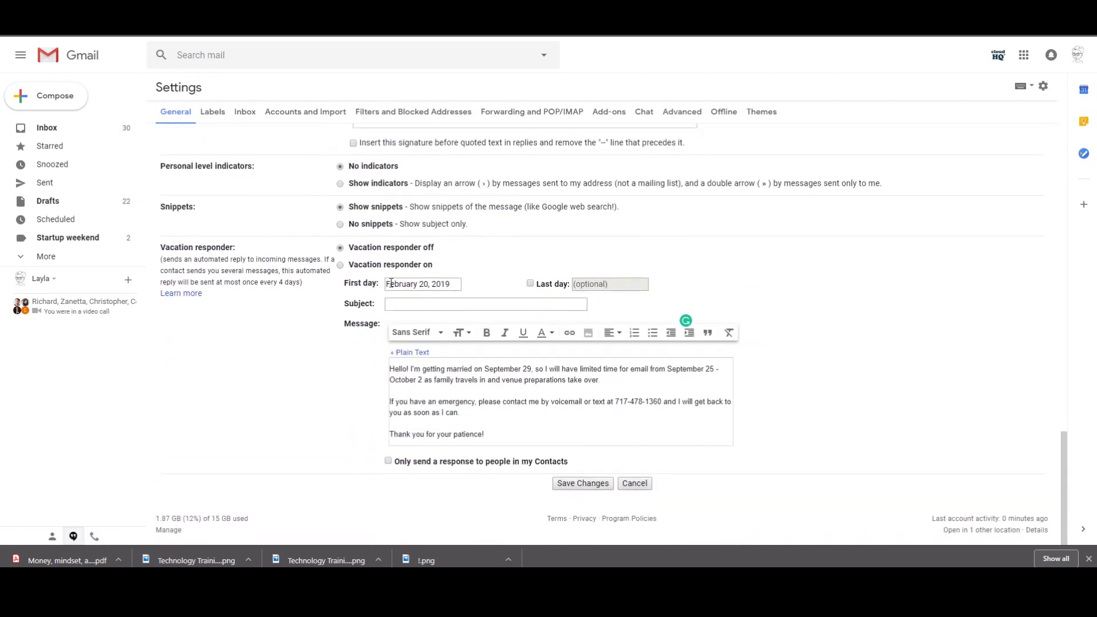
click(588, 486)
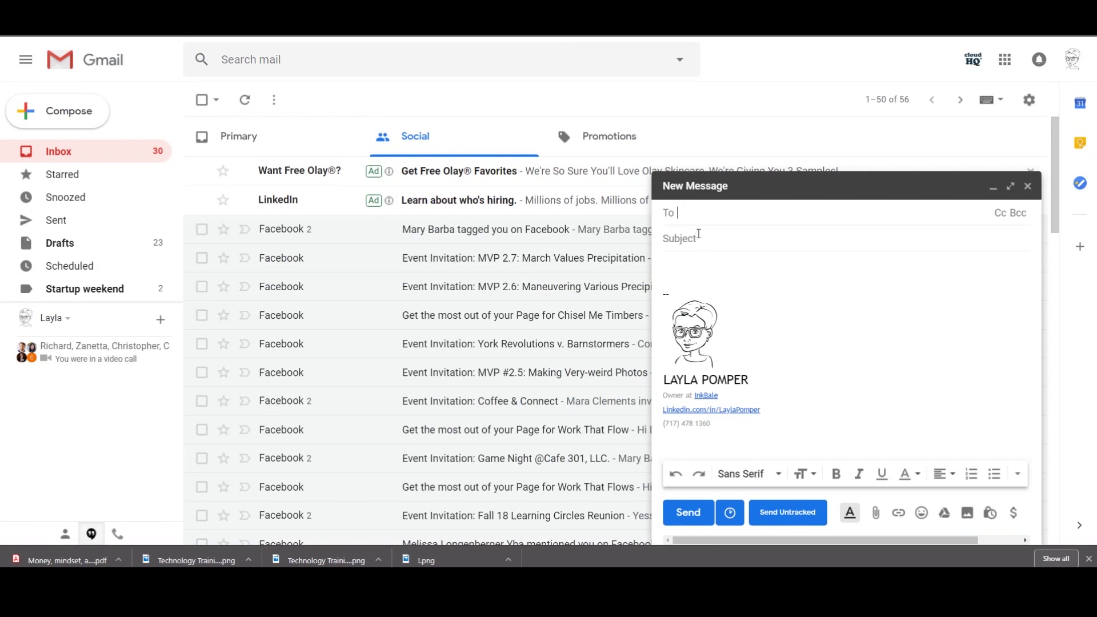
Step: Send a test email titled 'test' to your own address, then open it to check the signature portrait
key(ctrl+v)
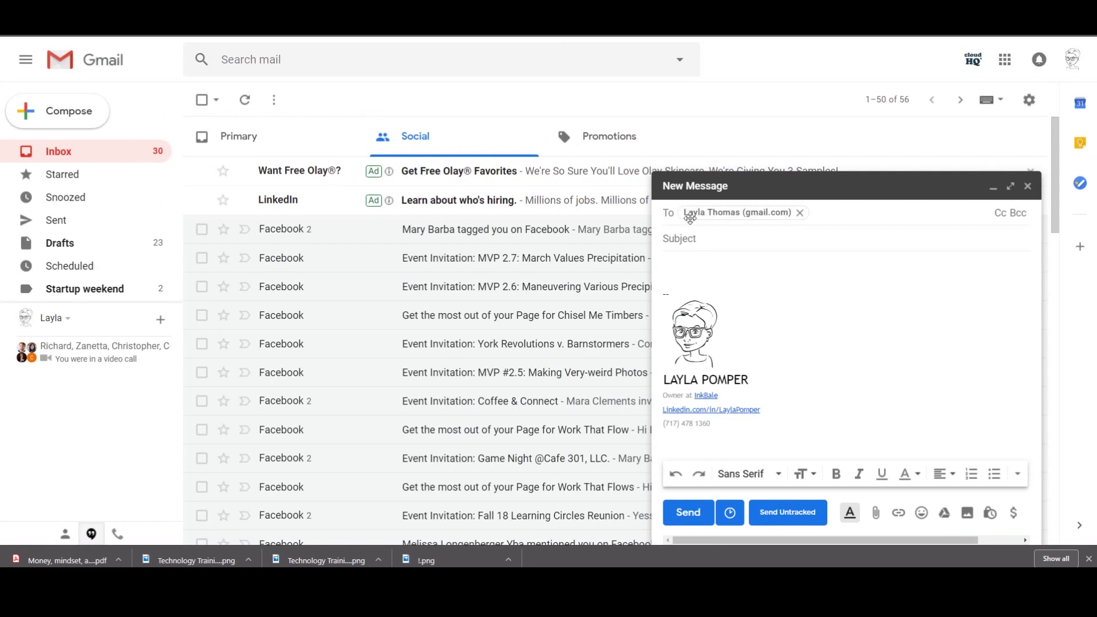
text(test)
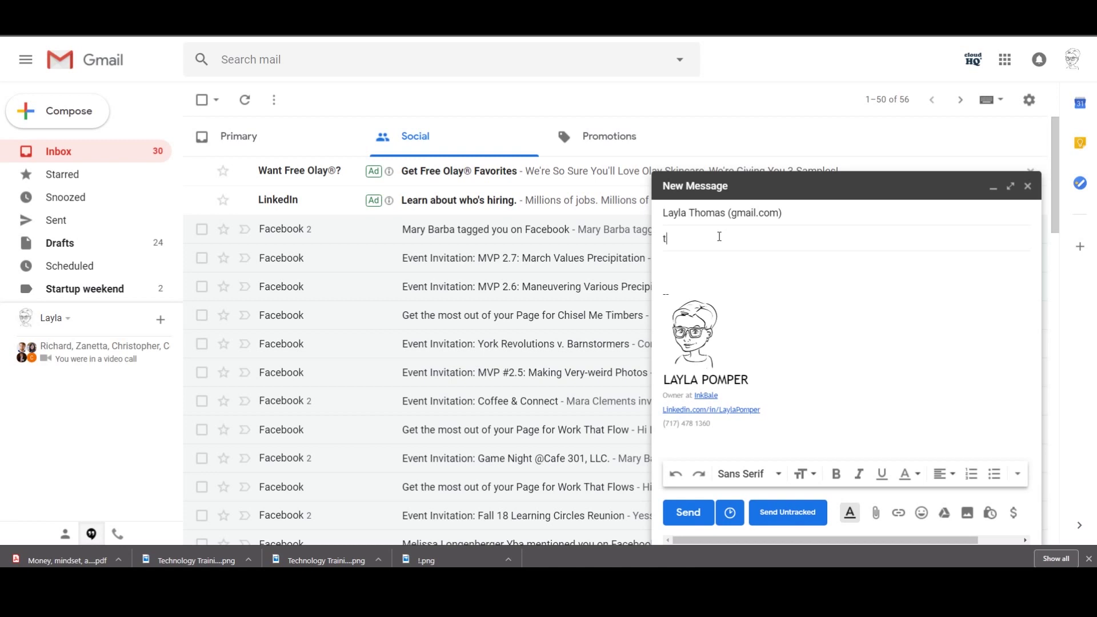
click(689, 515)
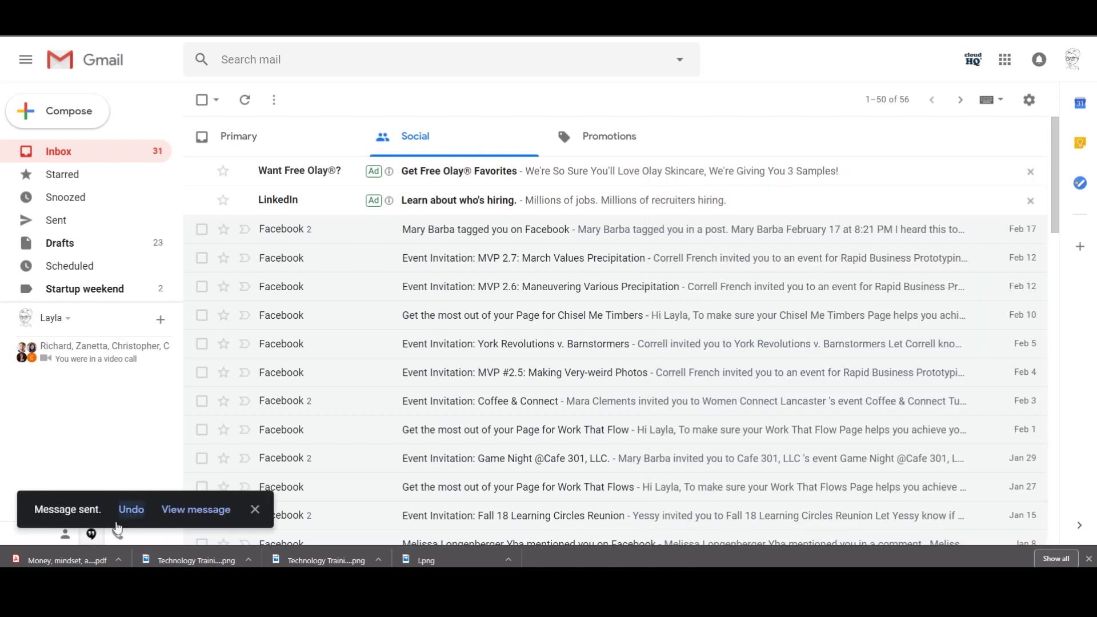
click(180, 514)
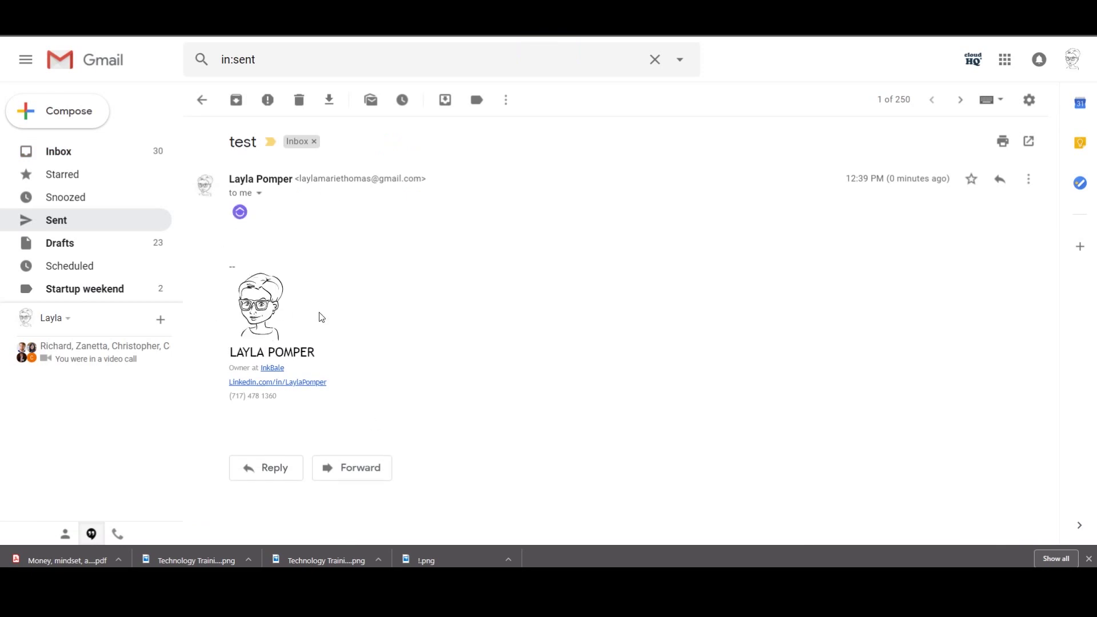
drag(318, 316, 250, 306)
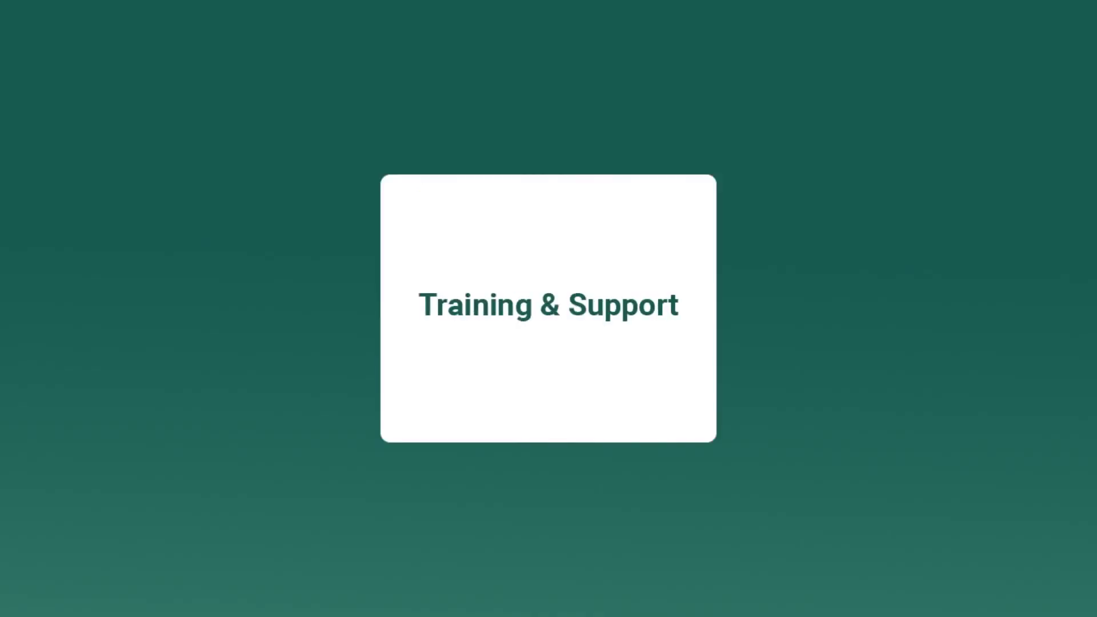